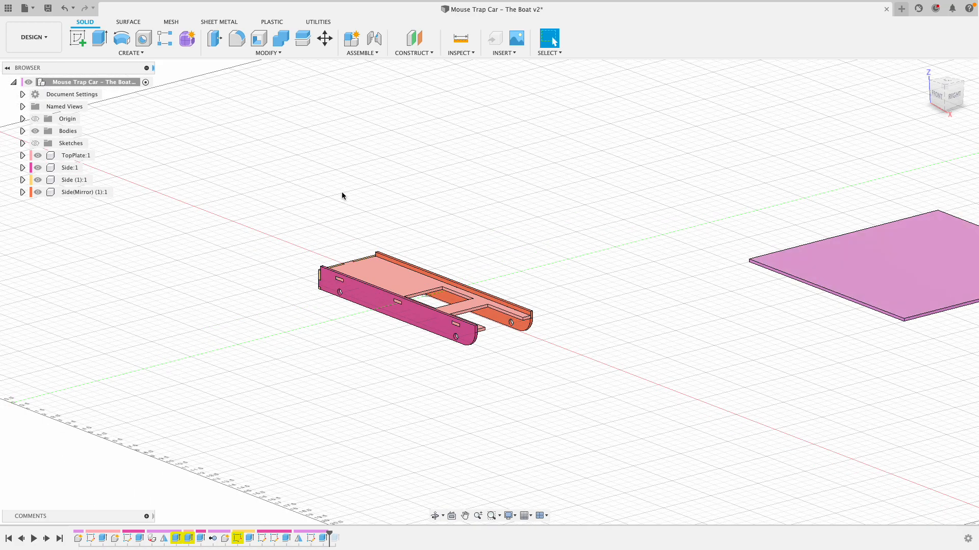
Step: Hide Body2, the large flat sheet, in the root bodies, keeping the car components visible
click(22, 131)
click(22, 131)
middle_drag(913, 308, 777, 303)
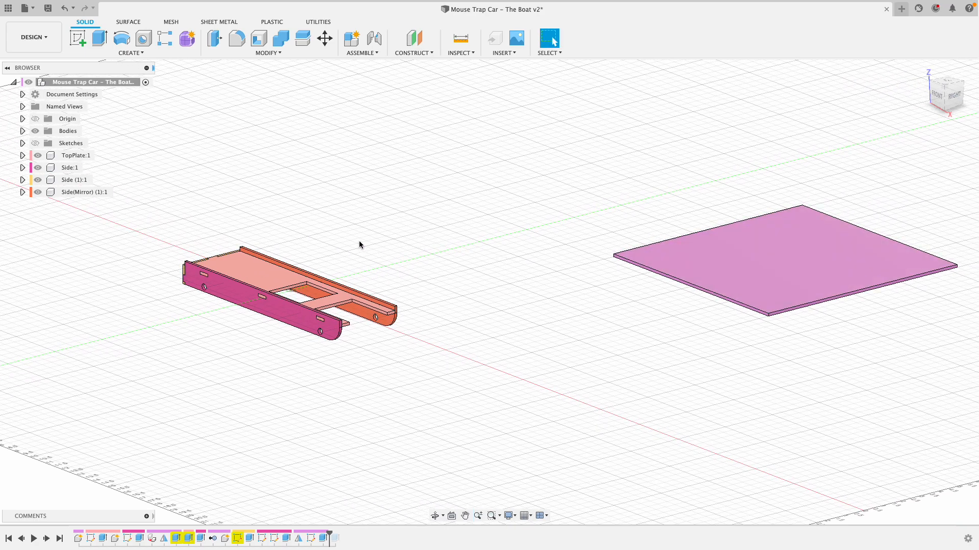
click(35, 133)
click(35, 134)
click(35, 134)
click(35, 133)
click(23, 131)
click(45, 156)
click(45, 156)
click(45, 145)
click(44, 145)
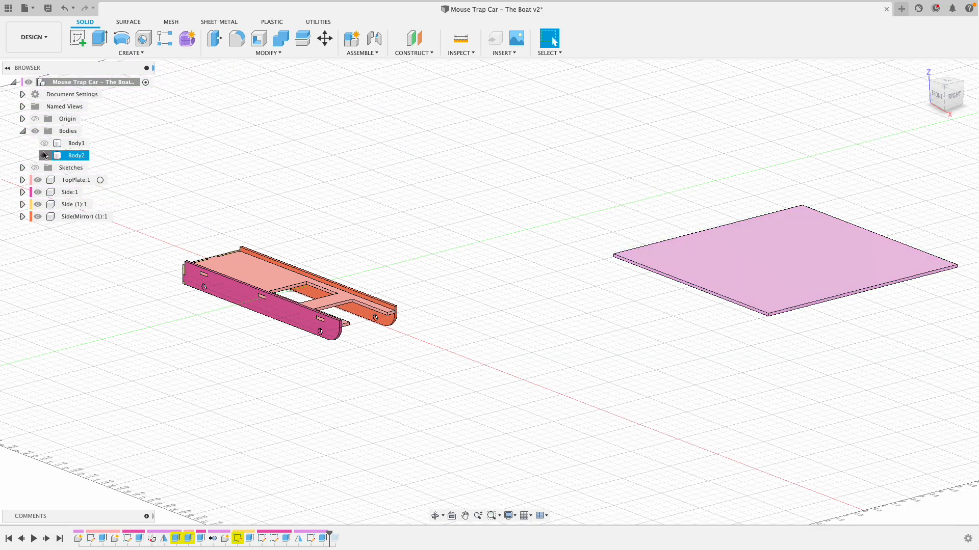
click(45, 155)
click(23, 131)
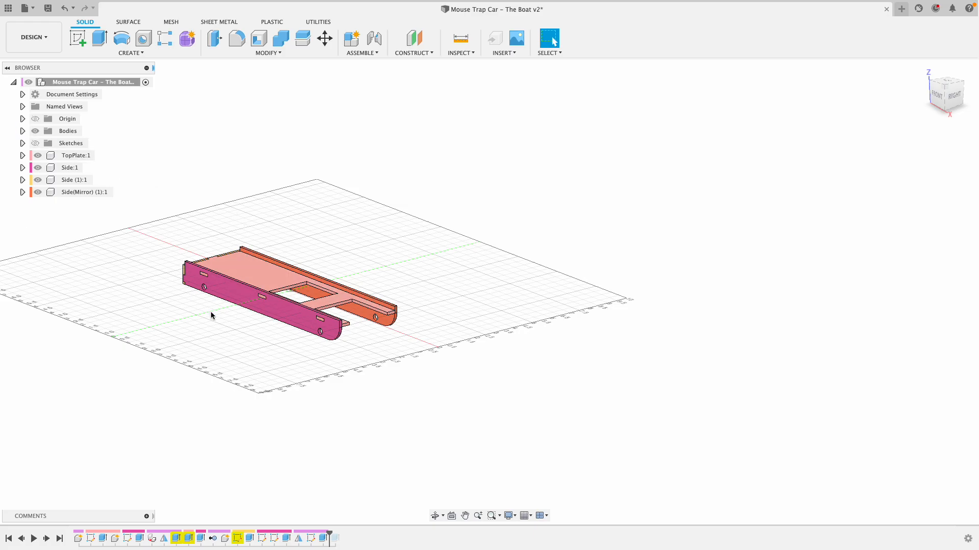
Step: Create a new drawing from the design with visible contents only, from scratch, using ASME, inches and sheet size B (17in x 11in)
scroll(233, 307, up, 5)
middle_drag(234, 304, 273, 317)
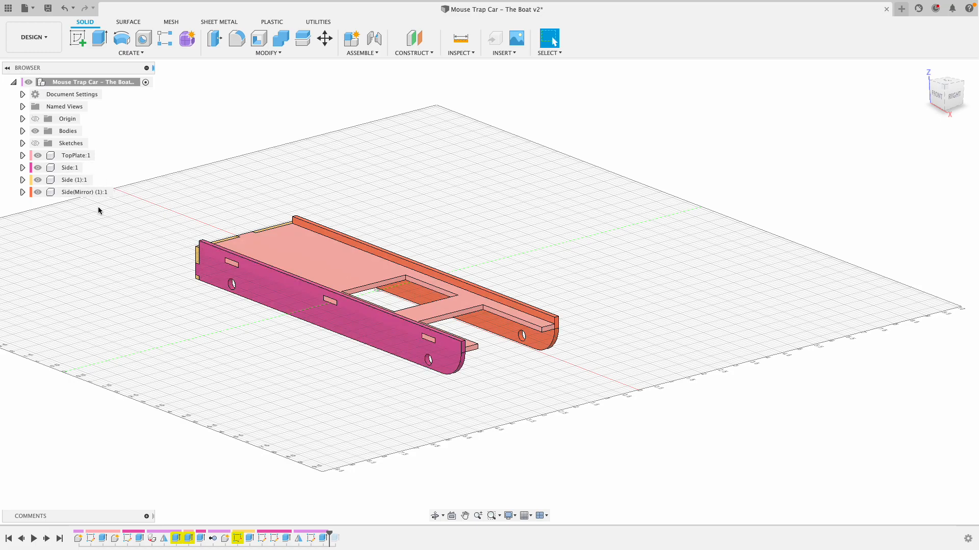
click(50, 41)
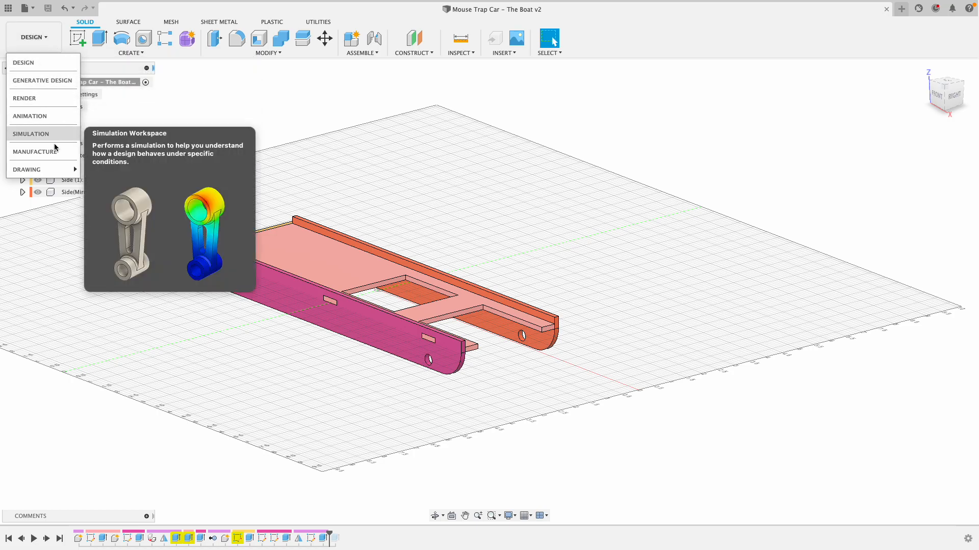
mouse_move(51, 171)
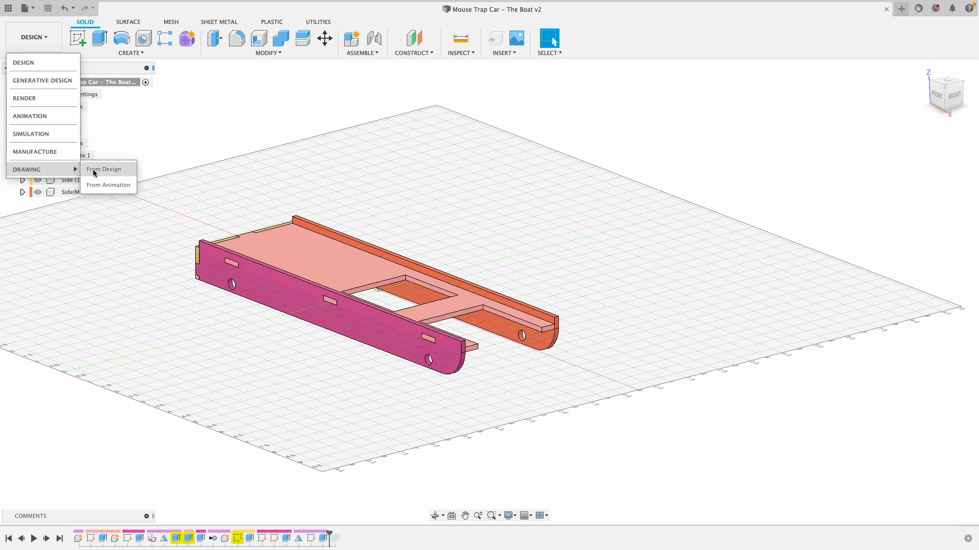
click(94, 171)
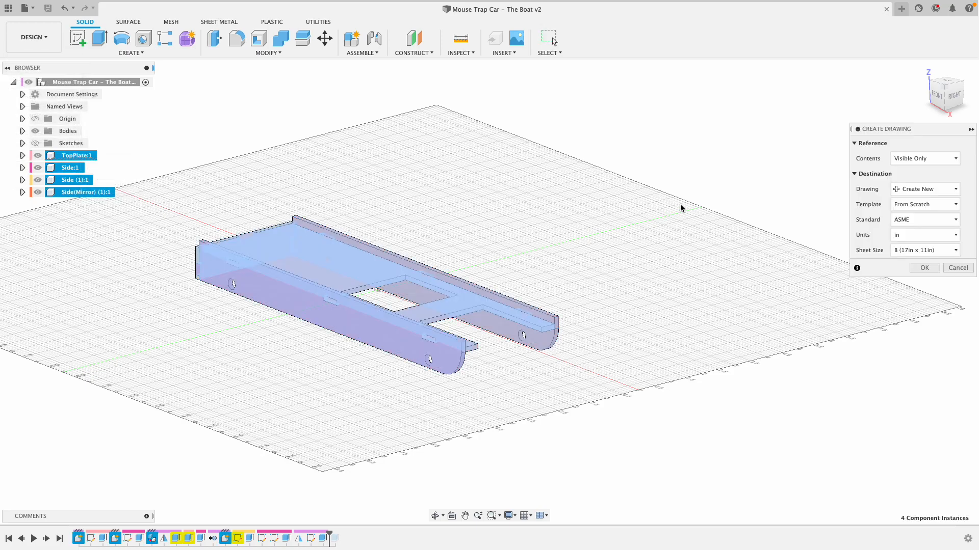
drag(943, 137, 925, 140)
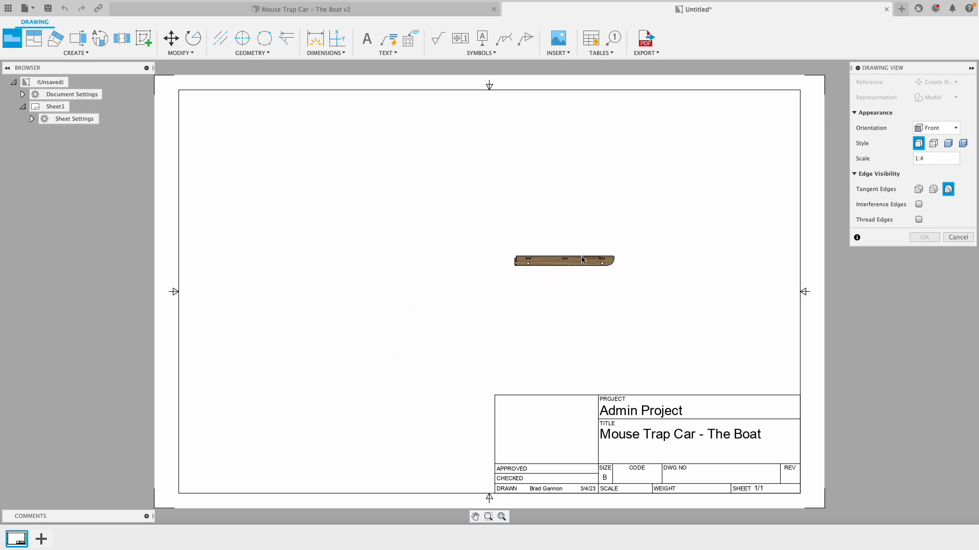
Step: Try a 1:2 scale for the front base view
click(949, 161)
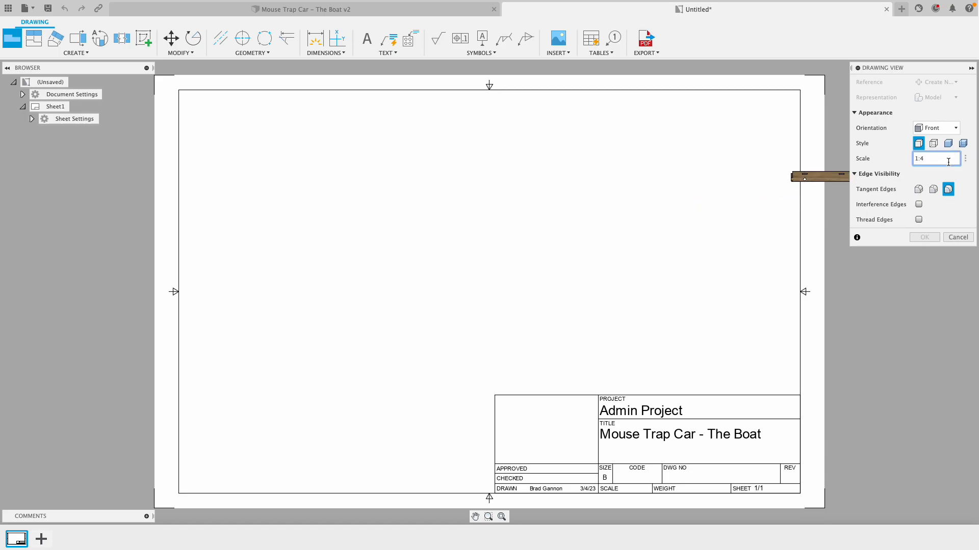
text(2)
key(Return)
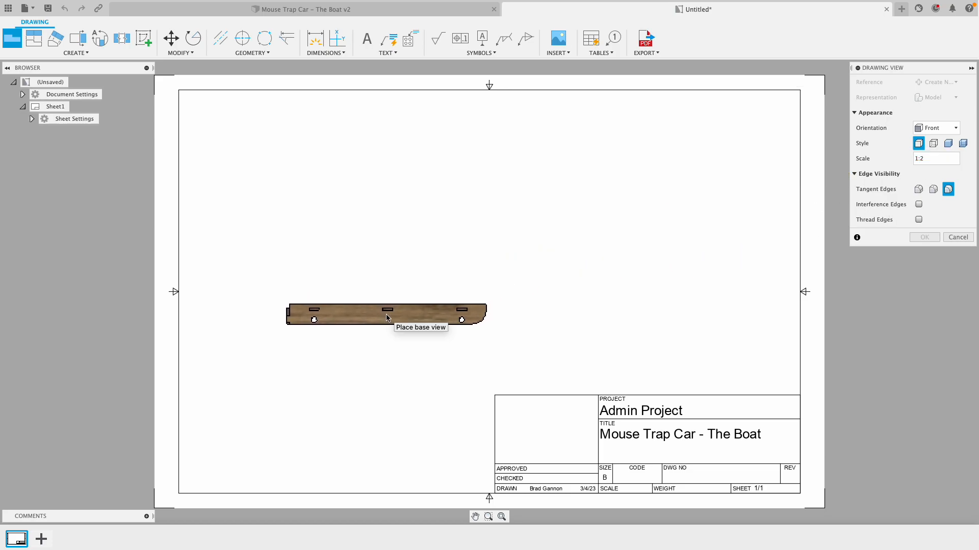
Step: Place the front base view at a 1:1 scale in the lower left area of the drawing sheet, above the title block
click(930, 161)
text(1)
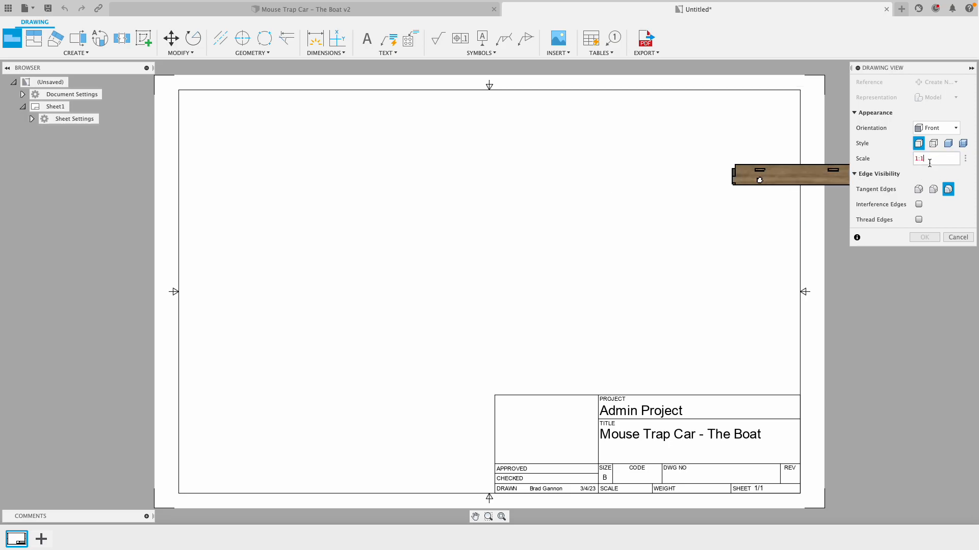
key(Return)
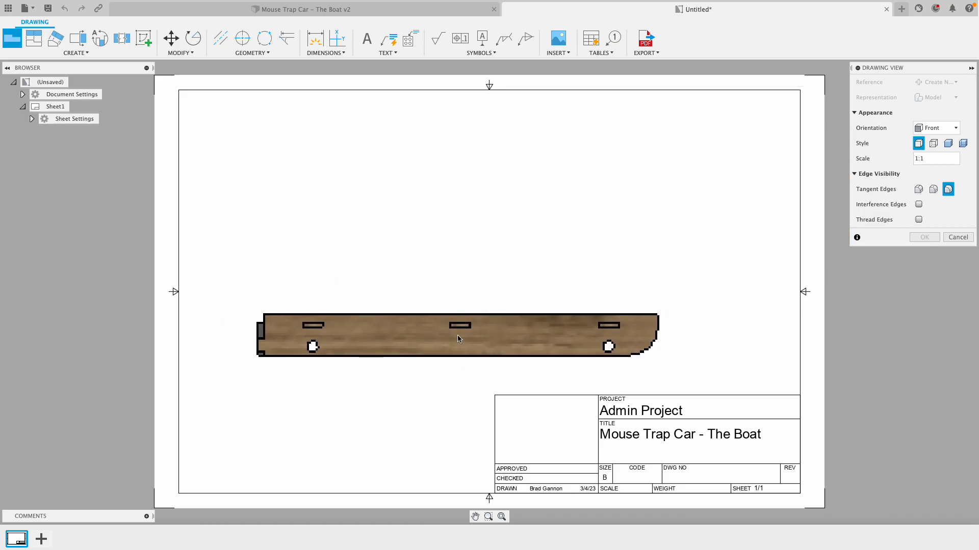
click(403, 337)
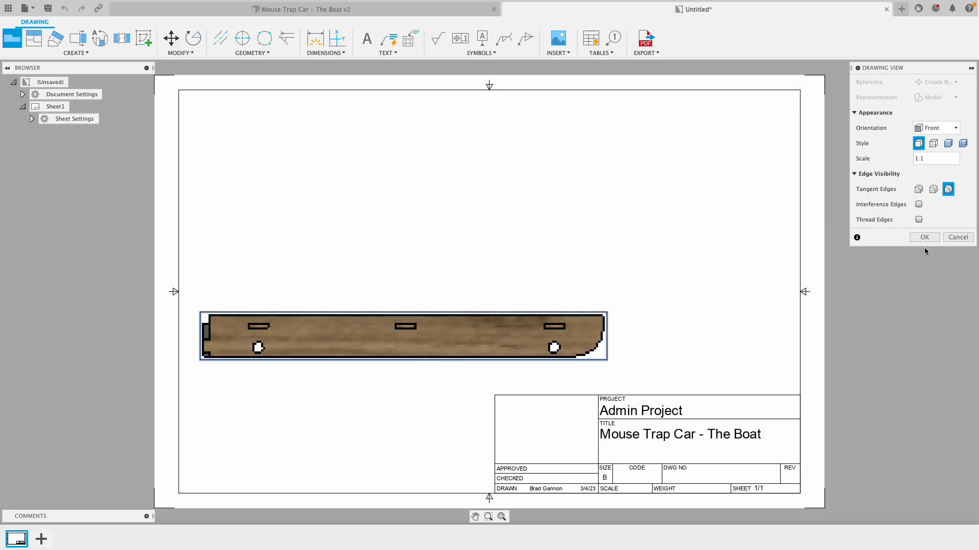
Step: Project a top view, a right side view and an isometric view from the front base view
click(35, 40)
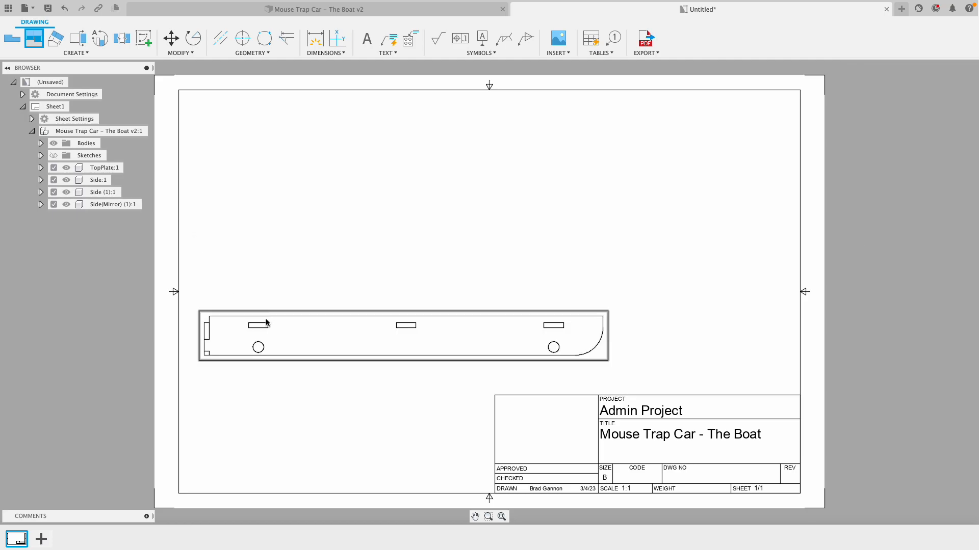
click(266, 323)
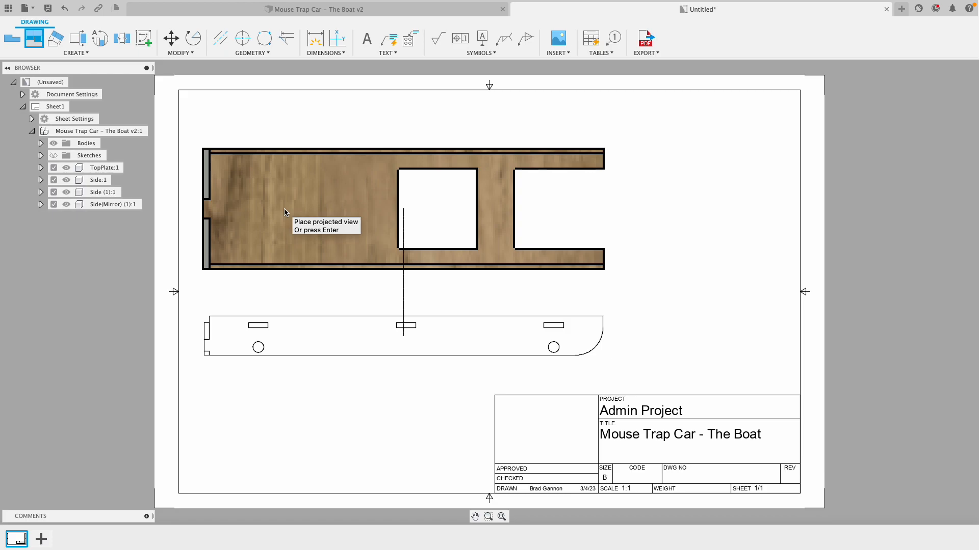
click(284, 209)
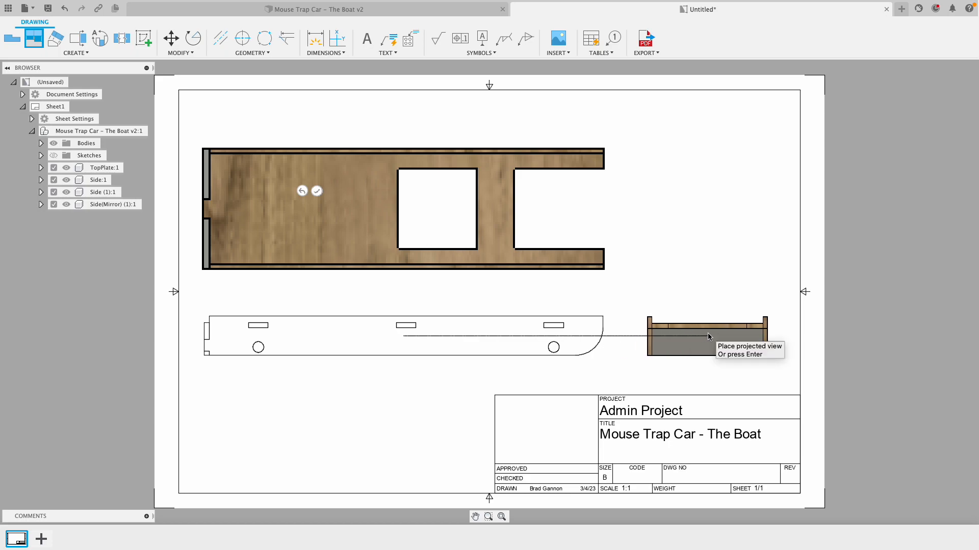
click(708, 337)
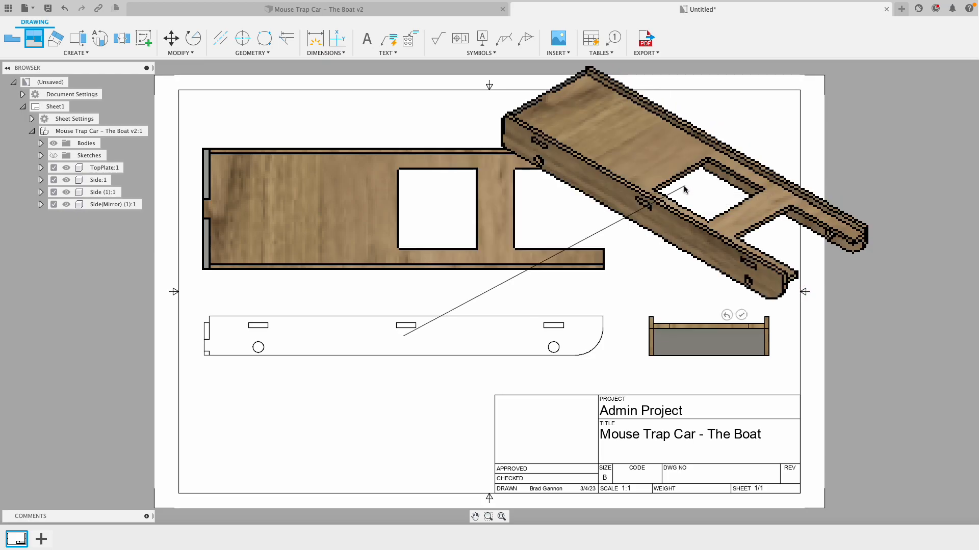
click(689, 188)
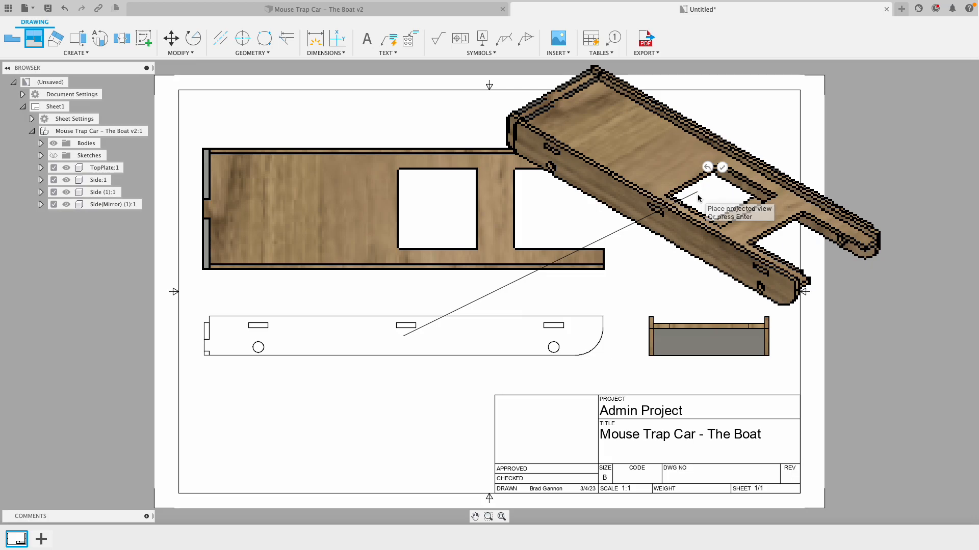
key(Return)
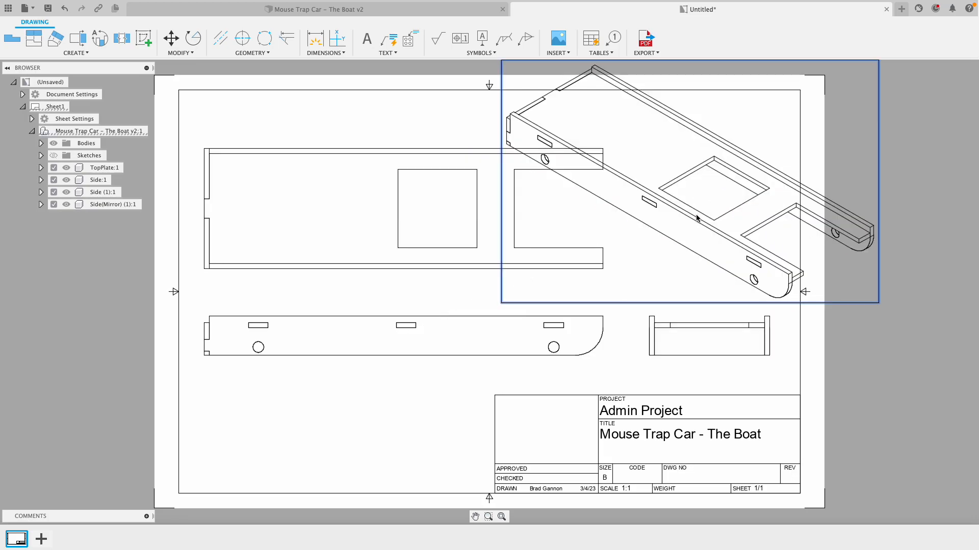
Step: Set the isometric view's scale to 1:3 and reposition it in the free space above the right side view
double_click(696, 218)
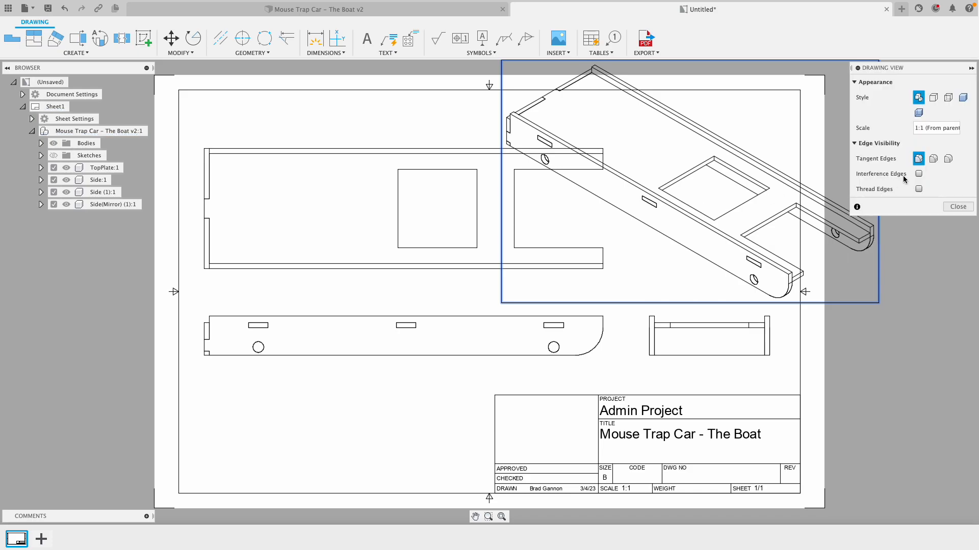
click(925, 130)
text(4)
key(Return)
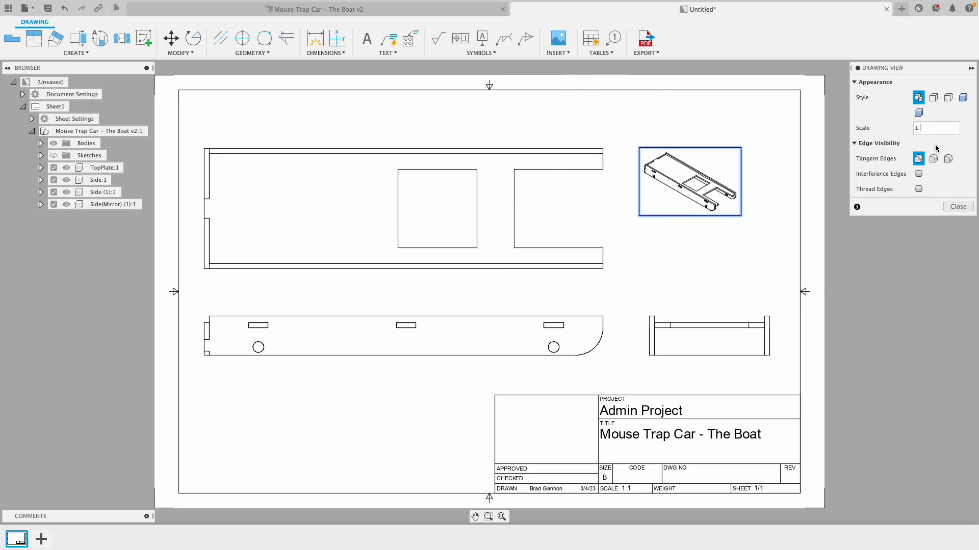
key(Return)
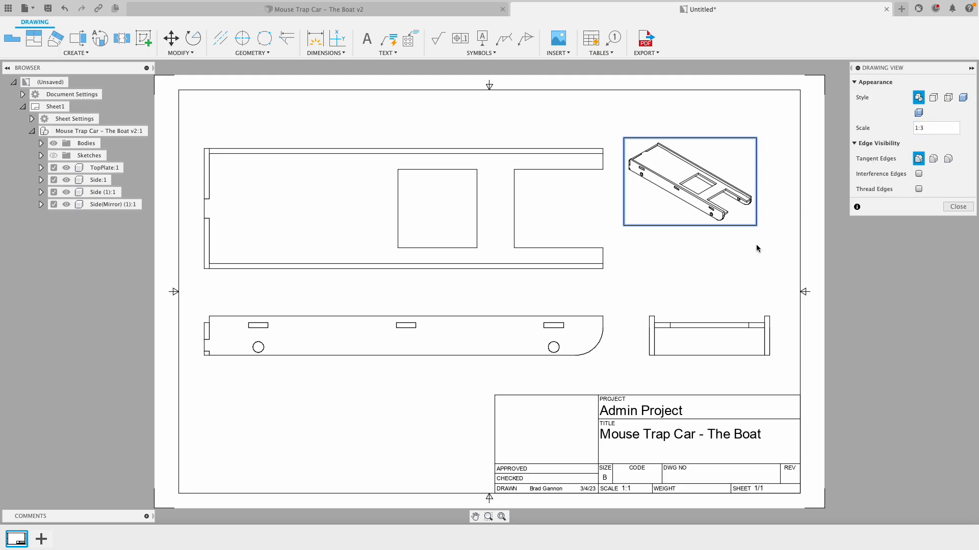
click(944, 206)
drag(708, 207, 732, 217)
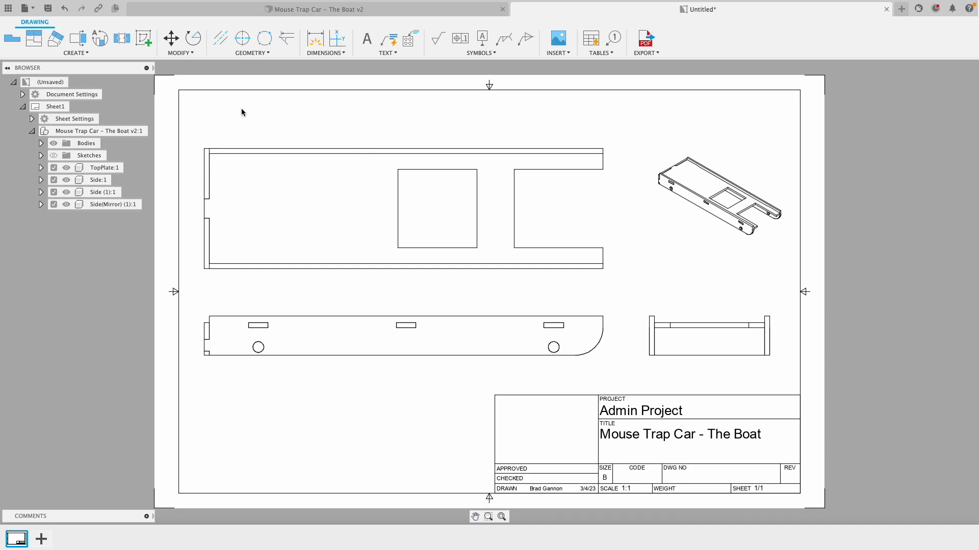
Step: Add center marks to the two round axle holes in the front view
click(244, 42)
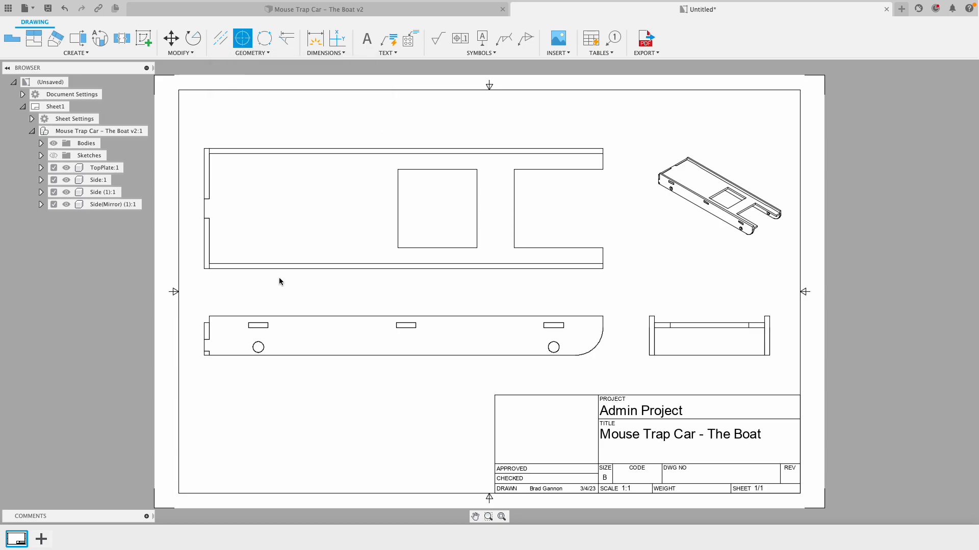
click(259, 348)
click(559, 350)
Step: Add a linear dimension for the overall length of the car above the top view
click(334, 54)
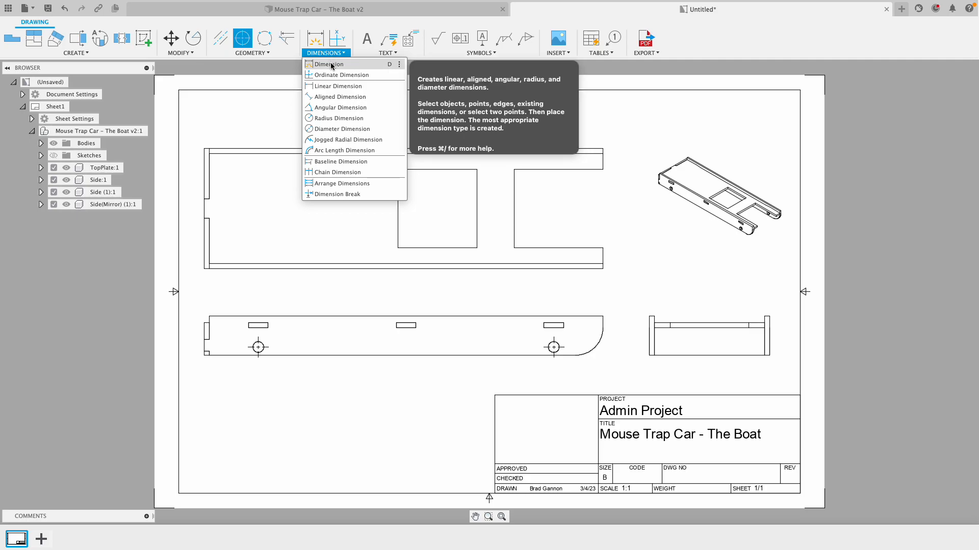
click(330, 65)
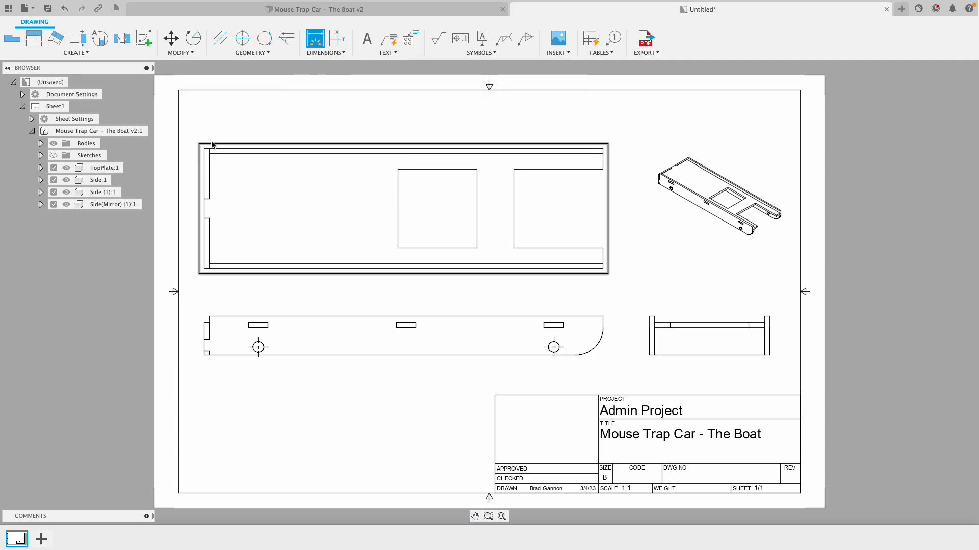
click(330, 53)
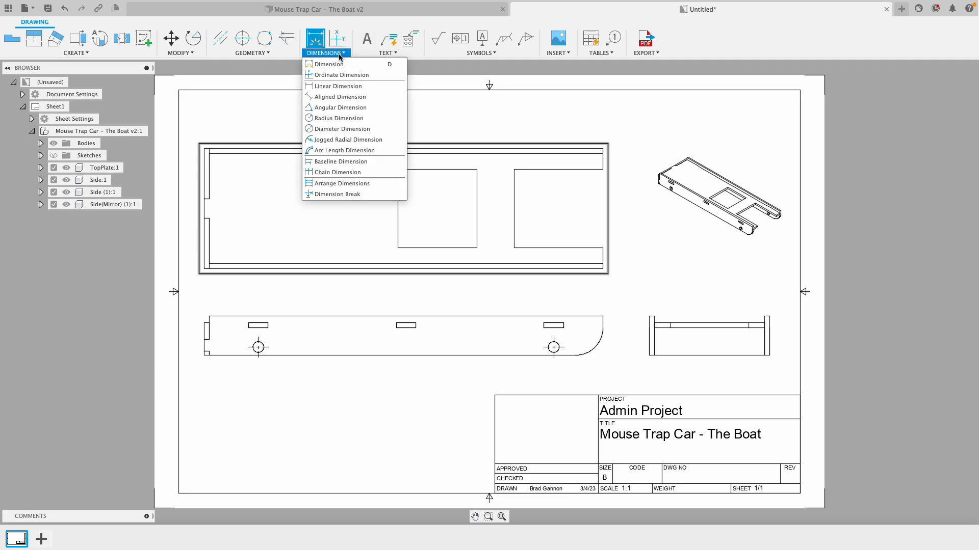
click(331, 86)
scroll(201, 154, up, 5)
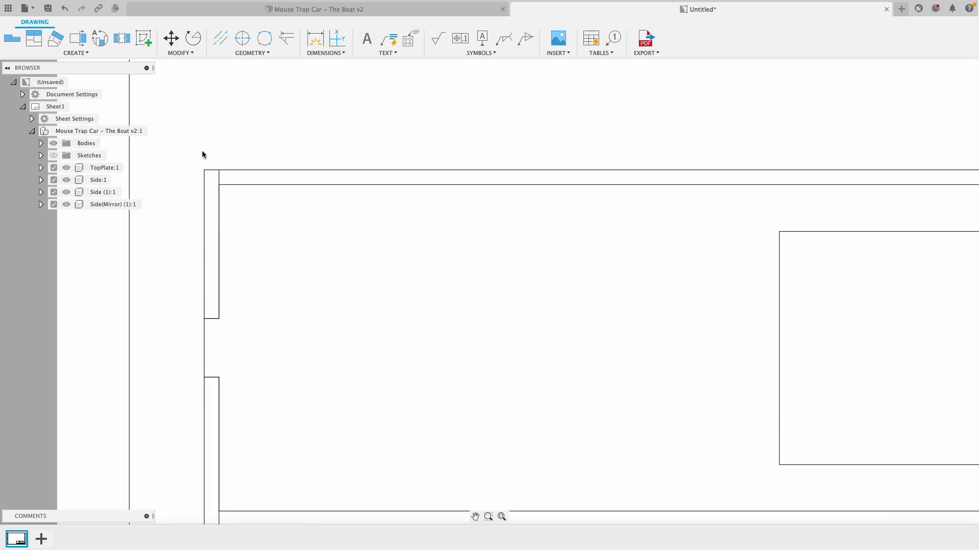
scroll(219, 182, down, 3)
click(213, 167)
click(705, 167)
click(703, 149)
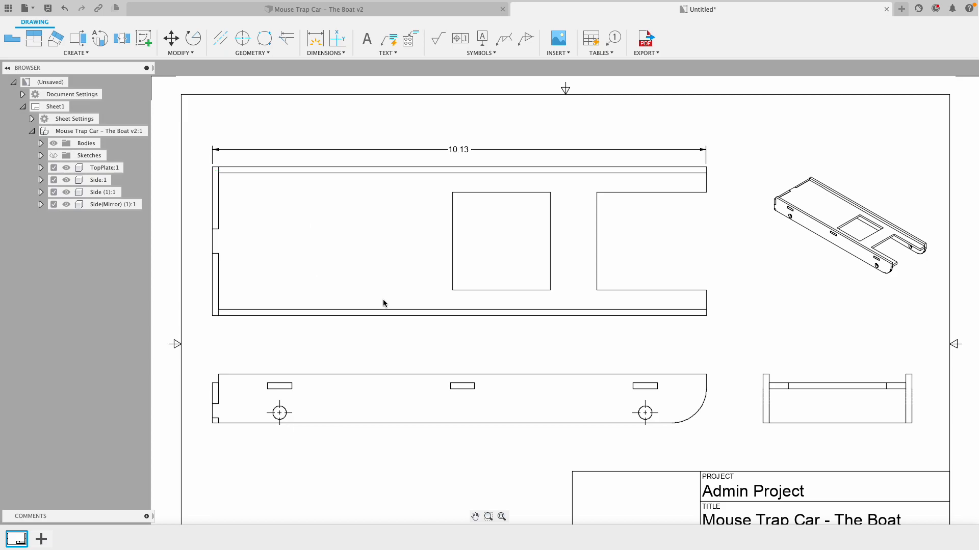
Step: Dimension the overall length of the front view, placing the dimension below it
click(214, 424)
click(707, 376)
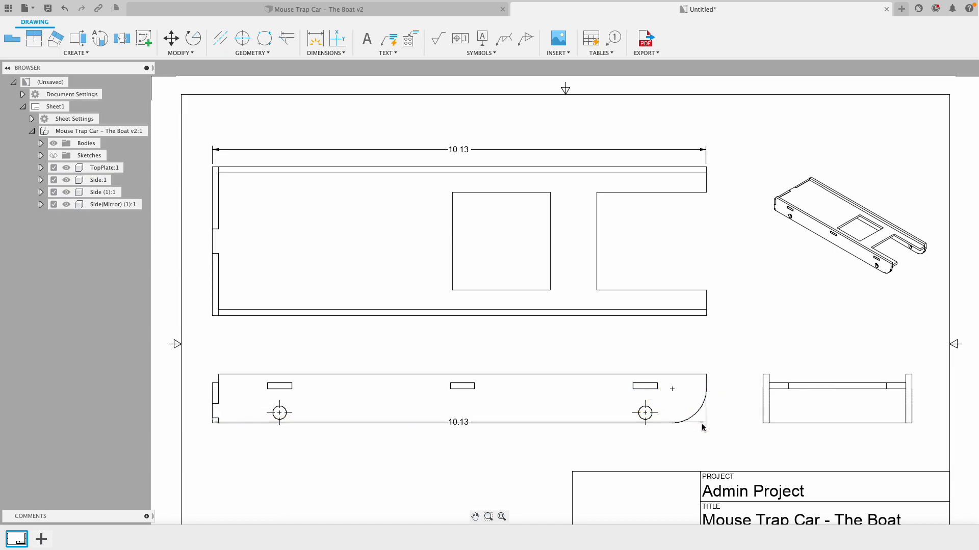
click(703, 440)
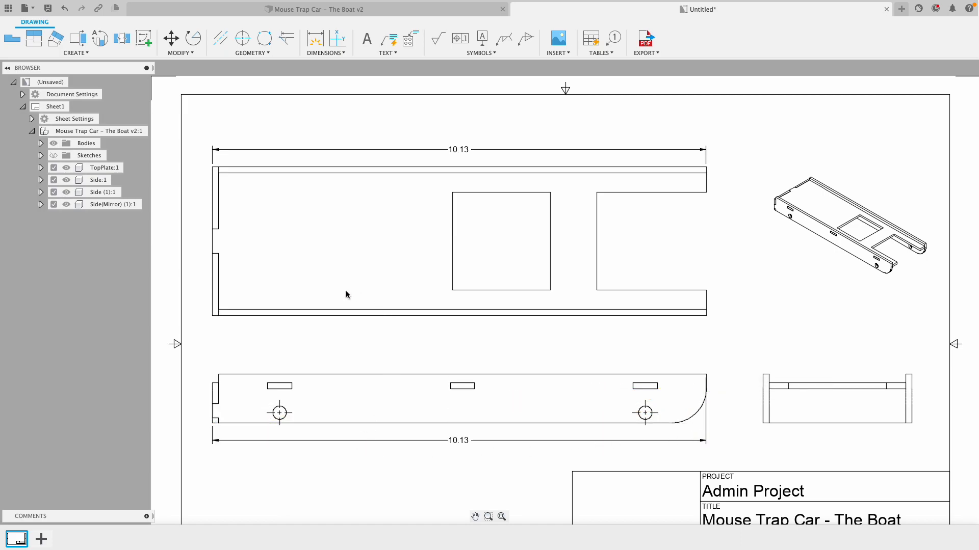
Step: Dimension the overall width of the car at the left end of the top view
click(212, 168)
click(213, 316)
click(197, 322)
Step: Dimension the width of the middle rectangular slot in the front view, placing the dimension below the slot
scroll(280, 388, up, 2)
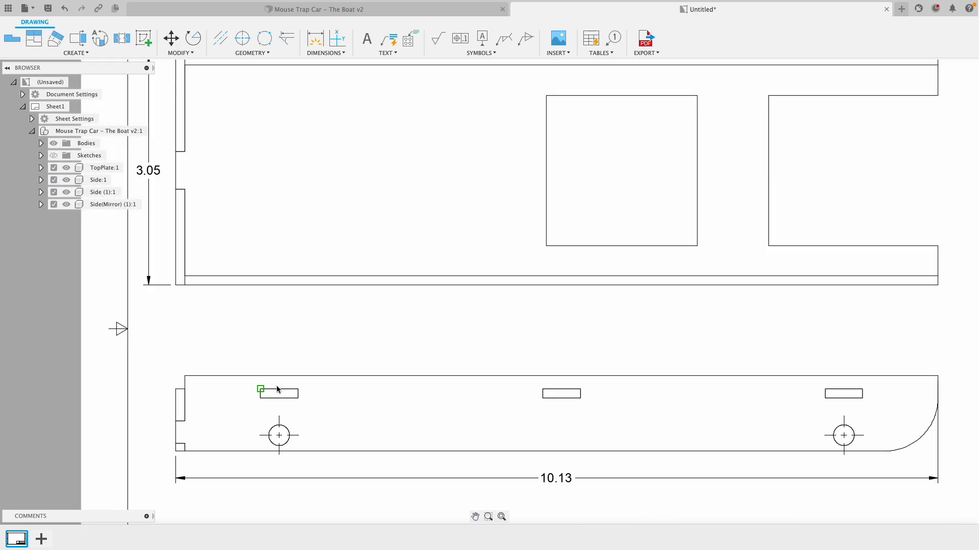
click(543, 390)
click(579, 390)
click(578, 416)
Step: Dimension the open notch's width between its two arms in the top view and shift the dimension inside the notch
scroll(643, 264, down, 3)
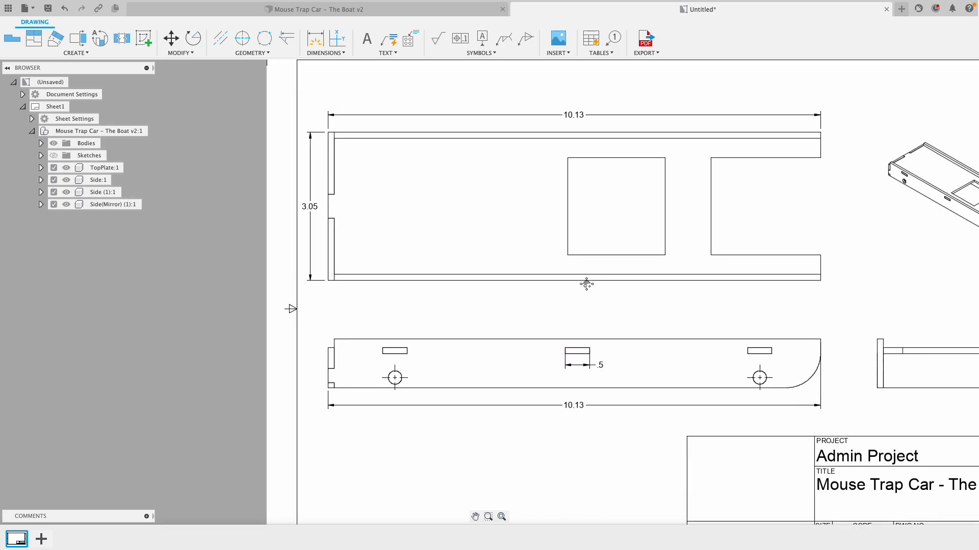
middle_drag(649, 262, 485, 301)
click(561, 190)
click(560, 287)
click(561, 284)
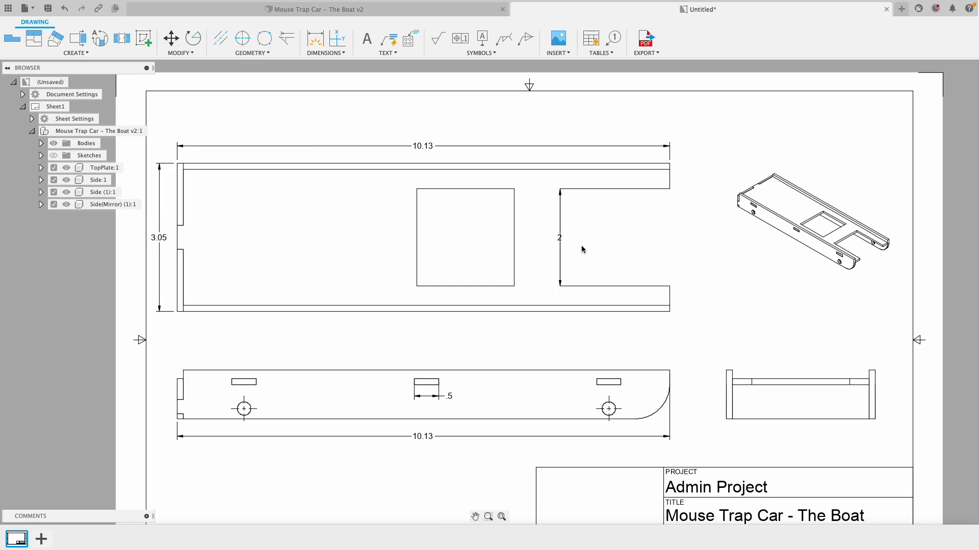
click(561, 240)
drag(563, 241, 582, 240)
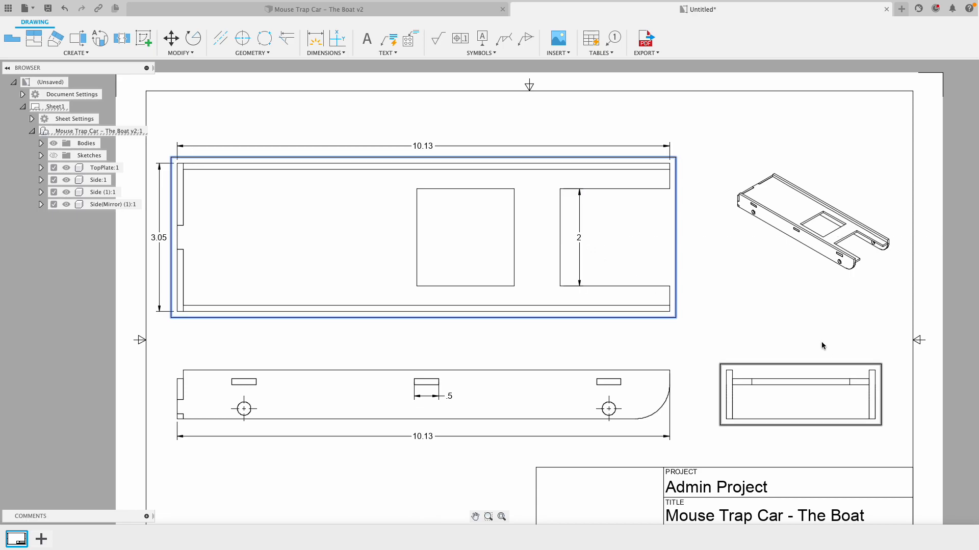
Step: Dimension the end view's overall width below it and its overall height along its left edge
click(335, 53)
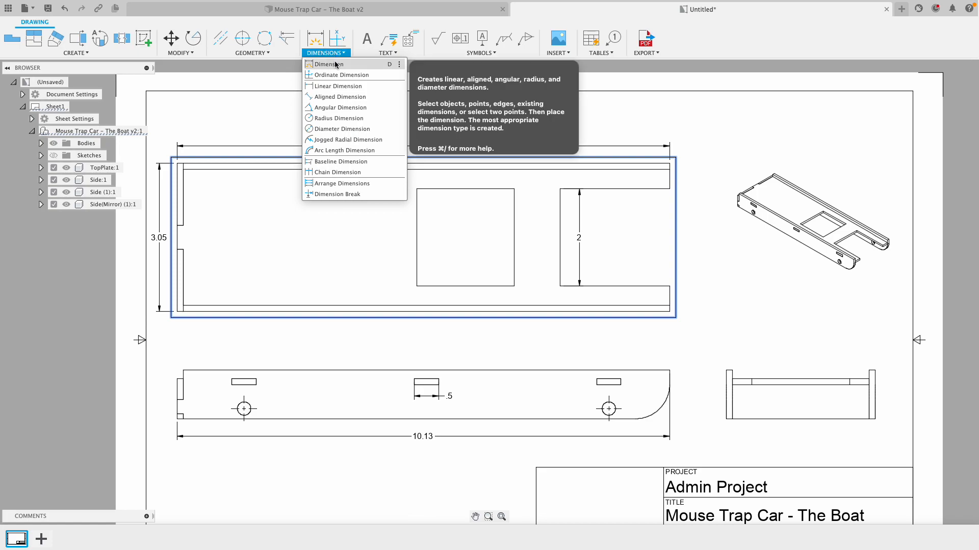
click(334, 78)
click(727, 419)
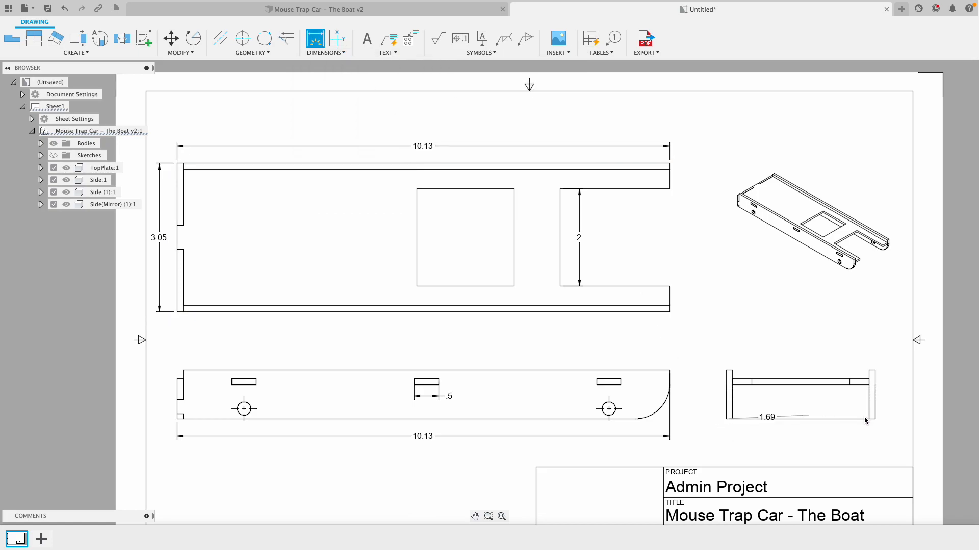
click(873, 425)
click(846, 437)
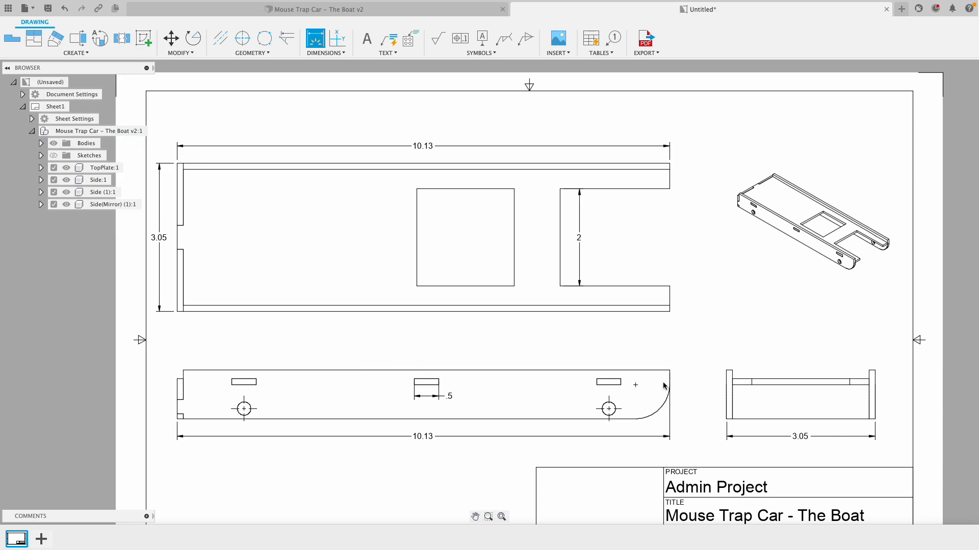
click(725, 419)
click(717, 421)
Step: Dimension the square cutout's width in the top view, placing the dimension across the middle of the cutout
click(426, 189)
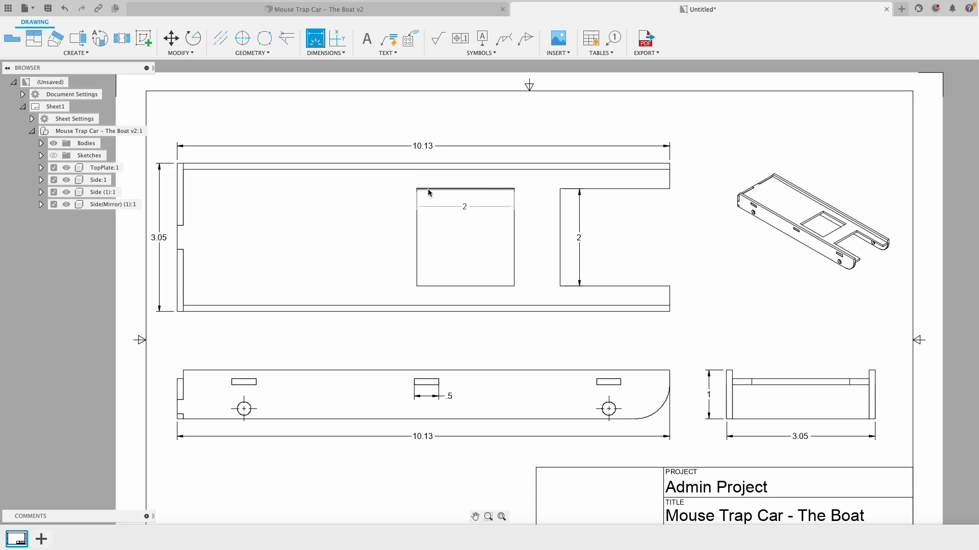
click(447, 239)
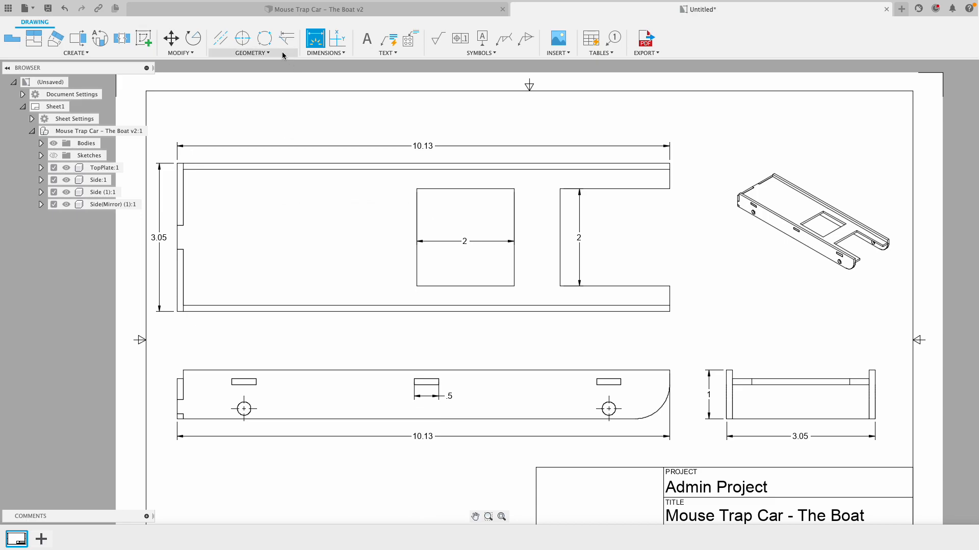
Step: Add a diameter dimension to the left axle hole in the front view, placing its text to the upper right of the hole
click(325, 53)
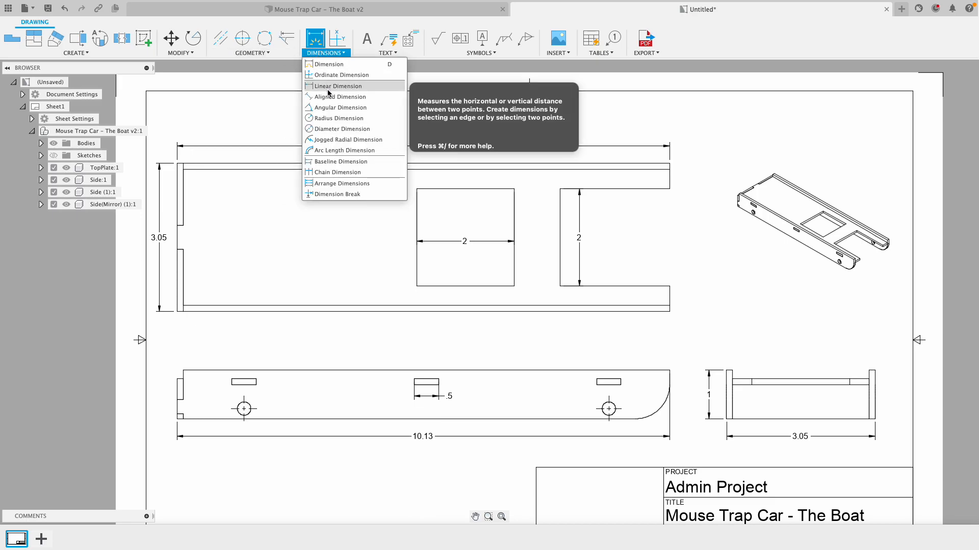
click(337, 129)
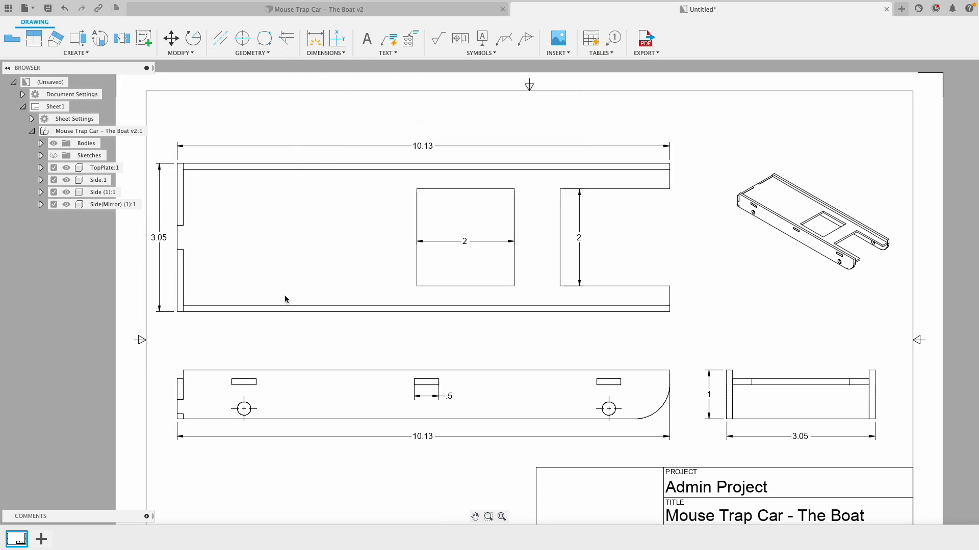
click(241, 409)
click(311, 398)
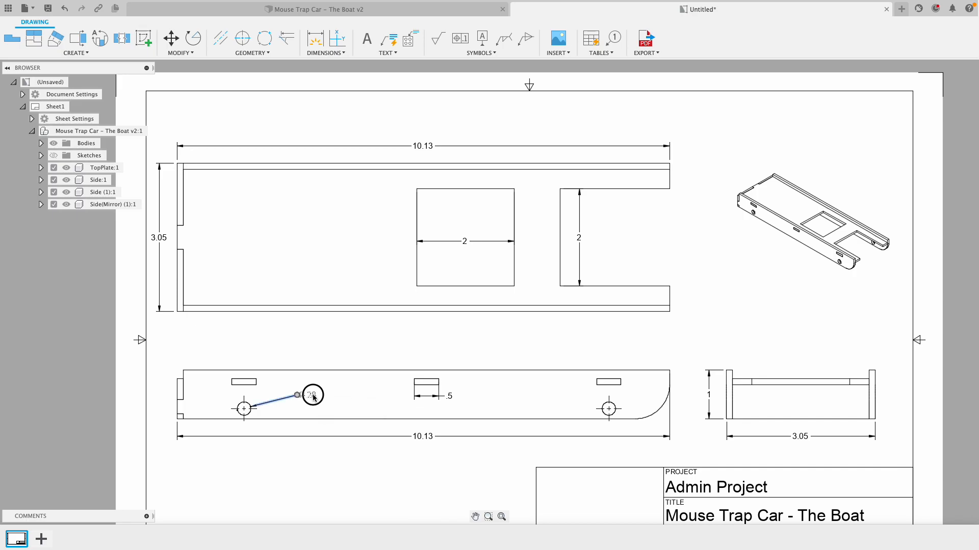
Step: Set the left axle hole's diameter dimension to millimetres and show the mm unit suffix
double_click(312, 396)
click(899, 145)
click(897, 191)
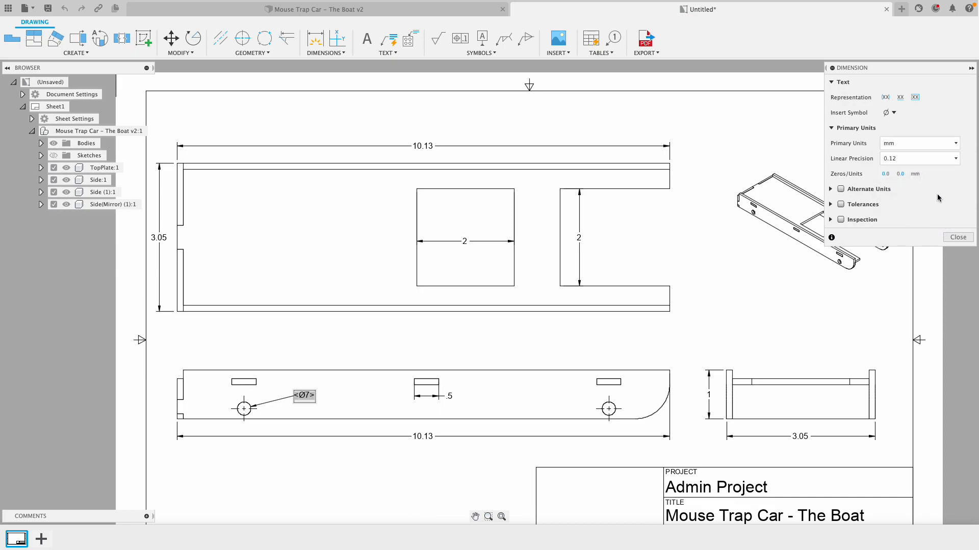
click(916, 176)
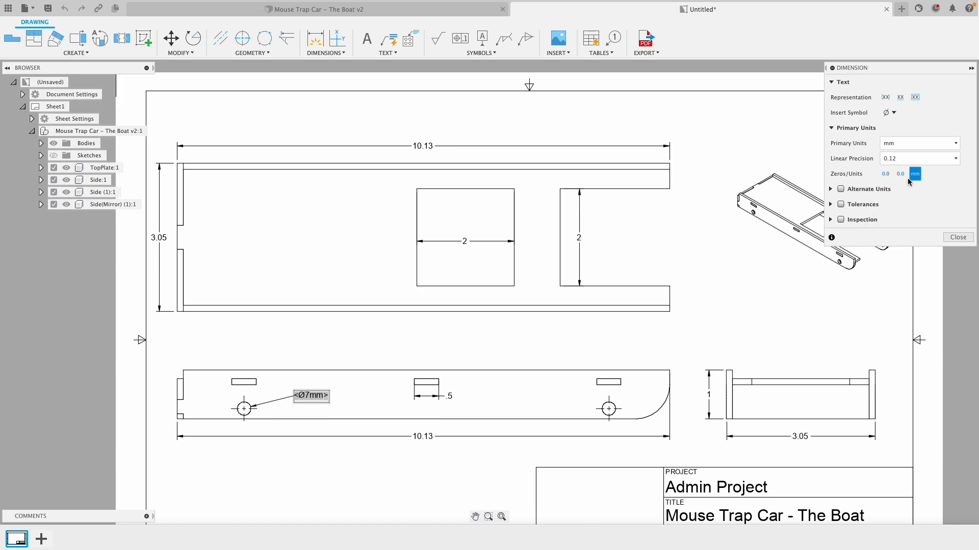
click(951, 237)
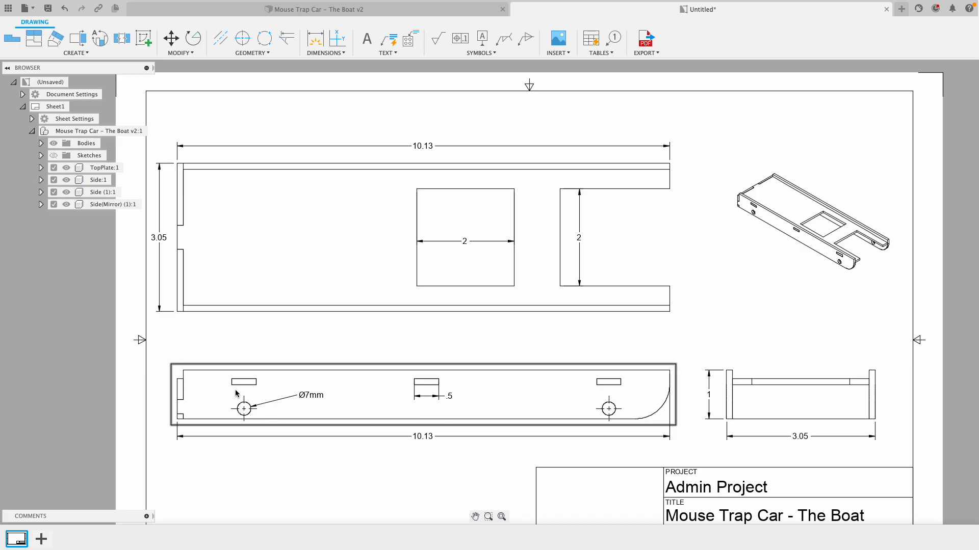
Step: Add a linear dimension for the left rectangular slot's height in the front view, placing it left of the slot
click(320, 54)
click(338, 86)
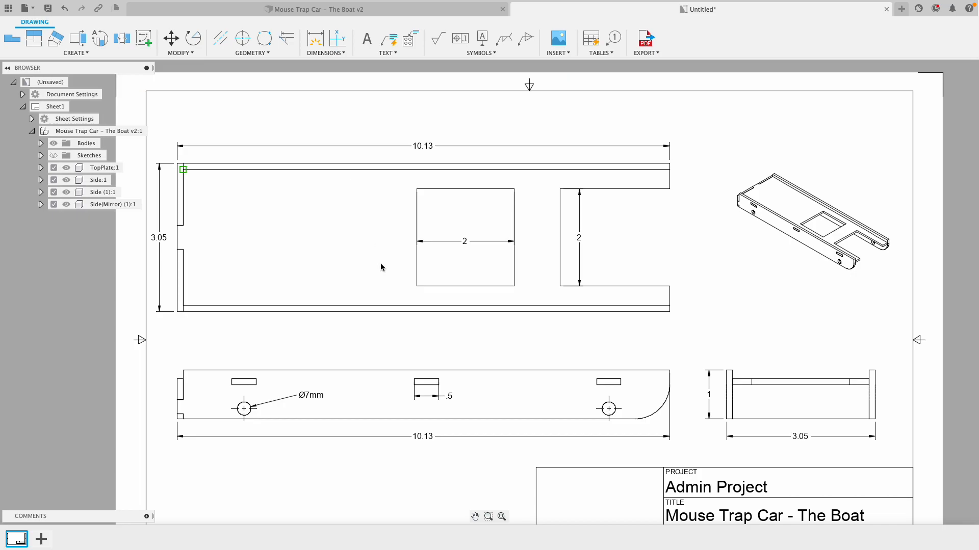
scroll(227, 390, up, 3)
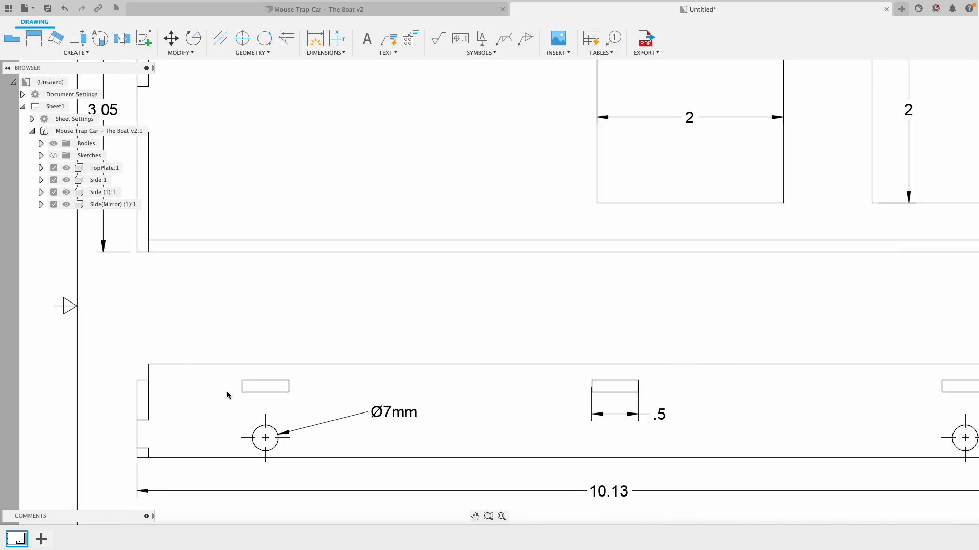
click(242, 383)
click(242, 391)
click(209, 395)
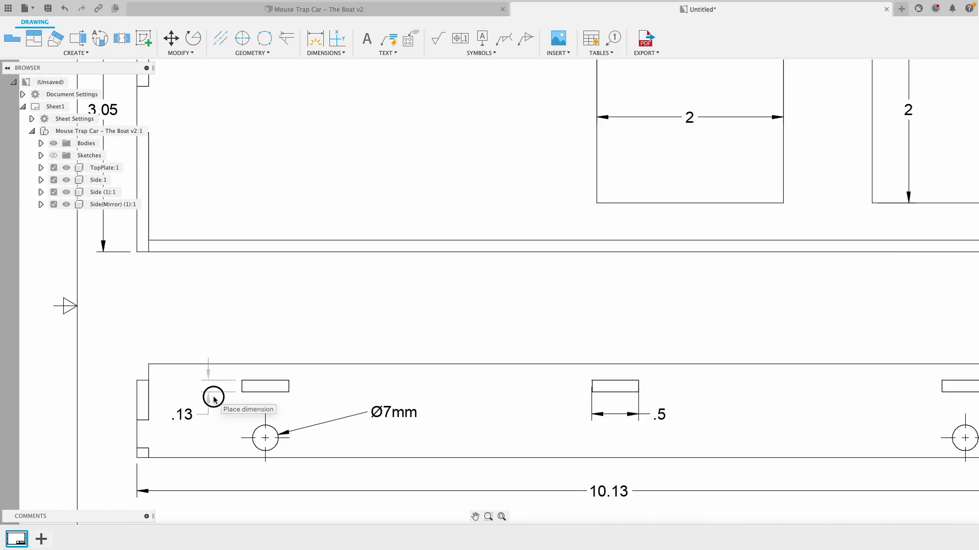
key(Escape)
Step: Set the linear precision of the left slot's height dimension to 0.123
click(188, 416)
double_click(188, 417)
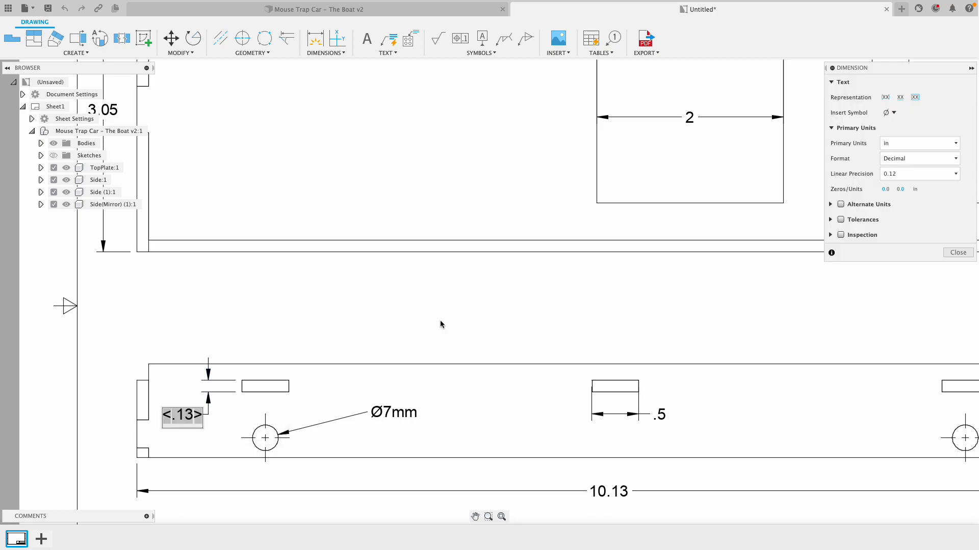
click(914, 176)
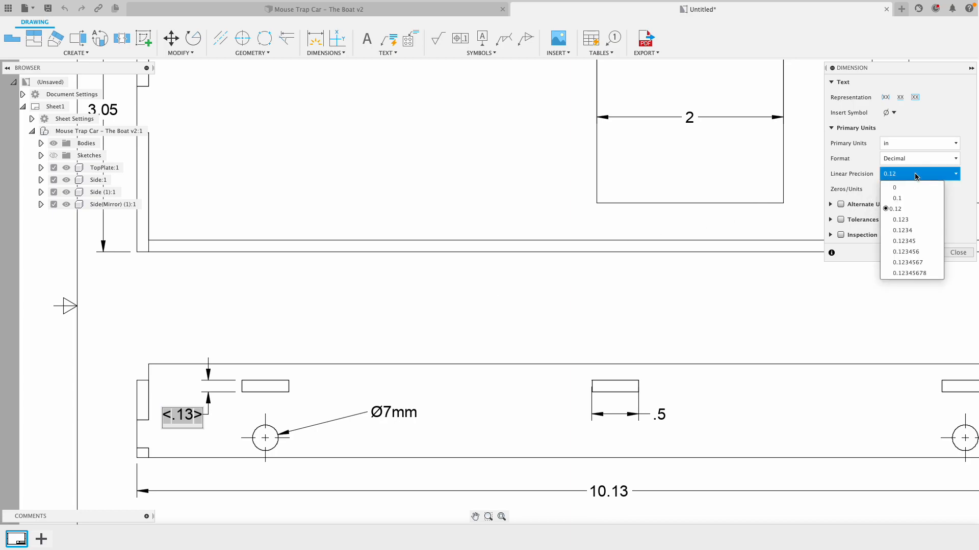
click(913, 219)
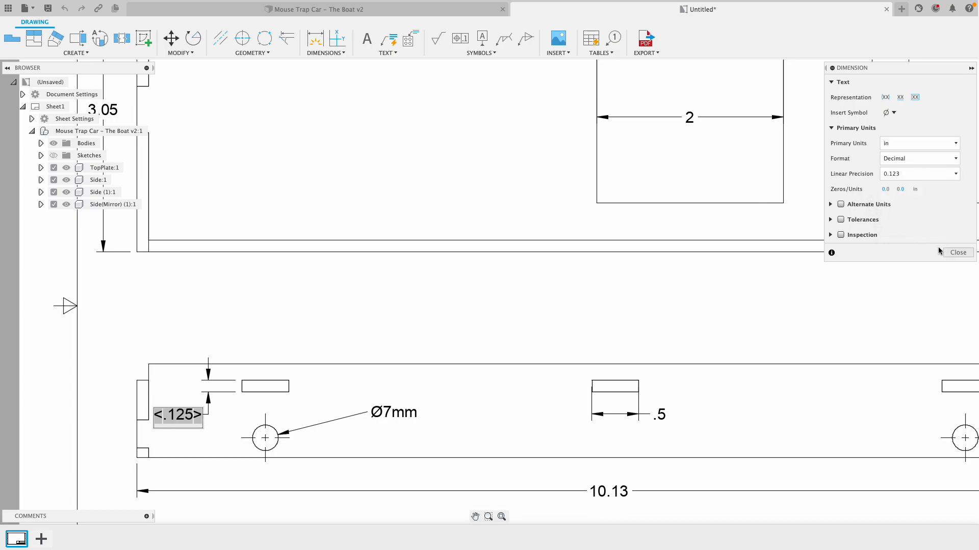
click(957, 253)
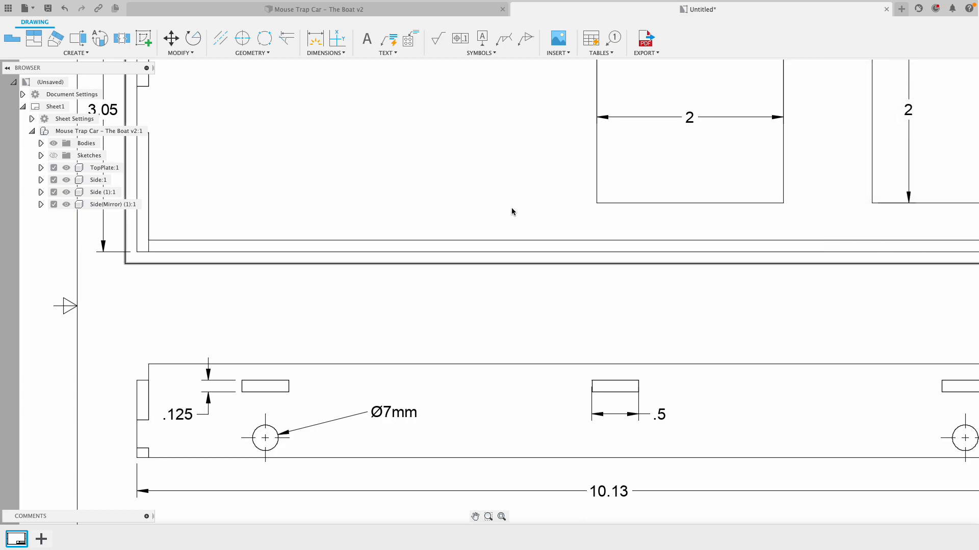
Step: Open the title block's attributes for editing and change the project name to Mouse Trap Car
scroll(447, 220, down, 5)
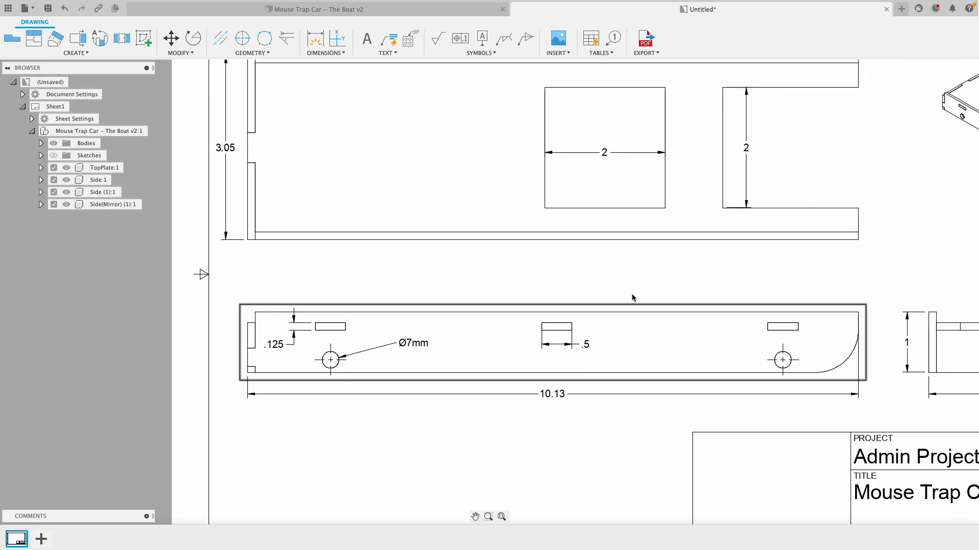
scroll(724, 280, down, 2)
mouse_move(744, 268)
middle_down()
mouse_move(622, 293)
mouse_move(498, 293)
middle_up()
double_click(584, 416)
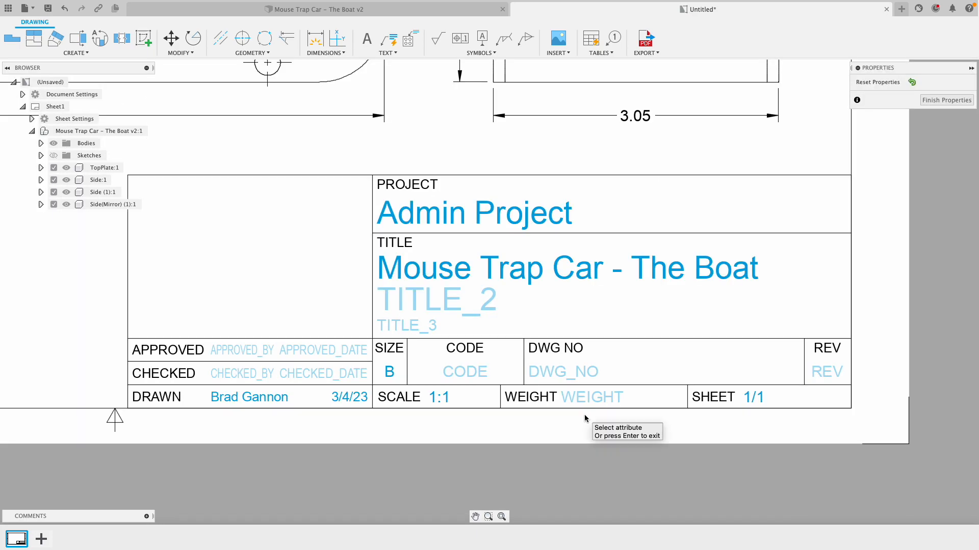
double_click(530, 214)
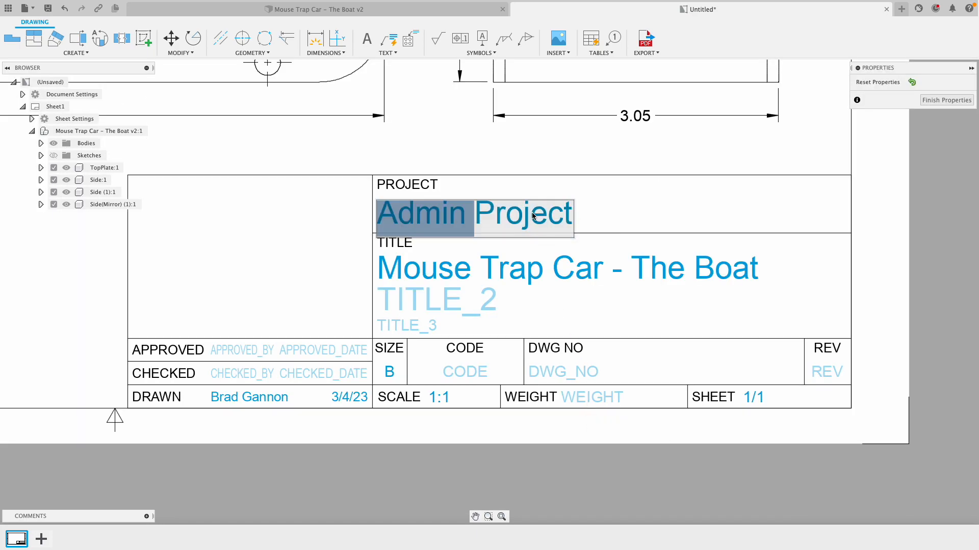
double_click(532, 214)
click(533, 214)
double_click(534, 215)
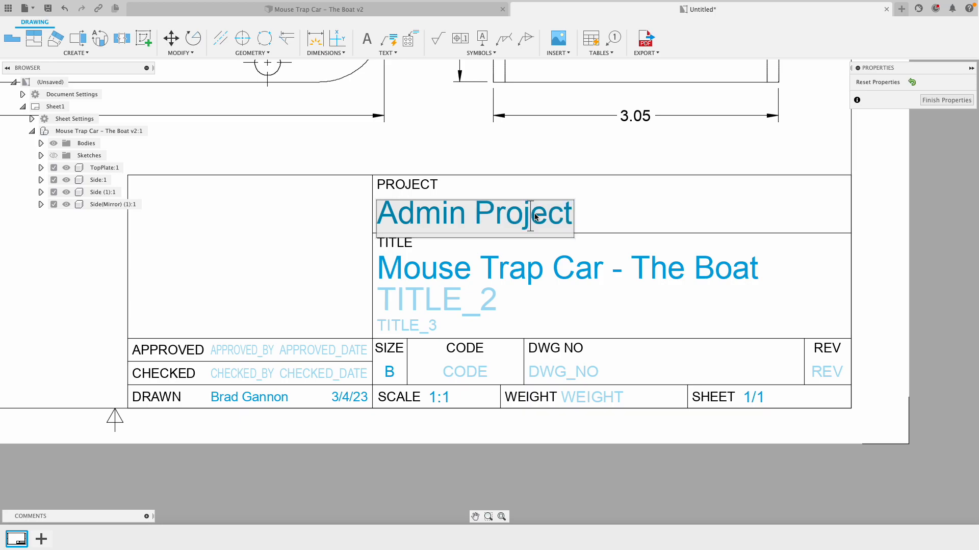
triple_click(534, 215)
text(Mouse t)
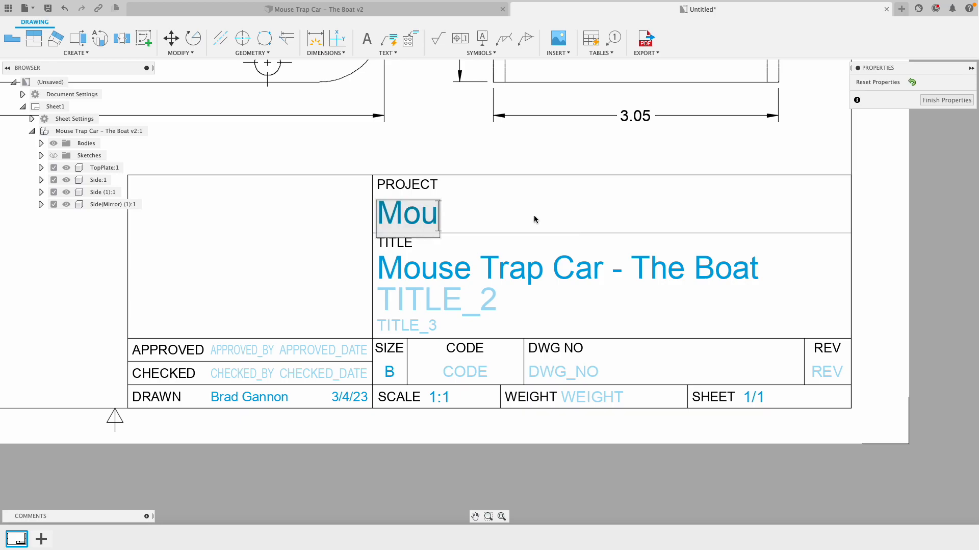
key(BackSpace)
text(Trap Car)
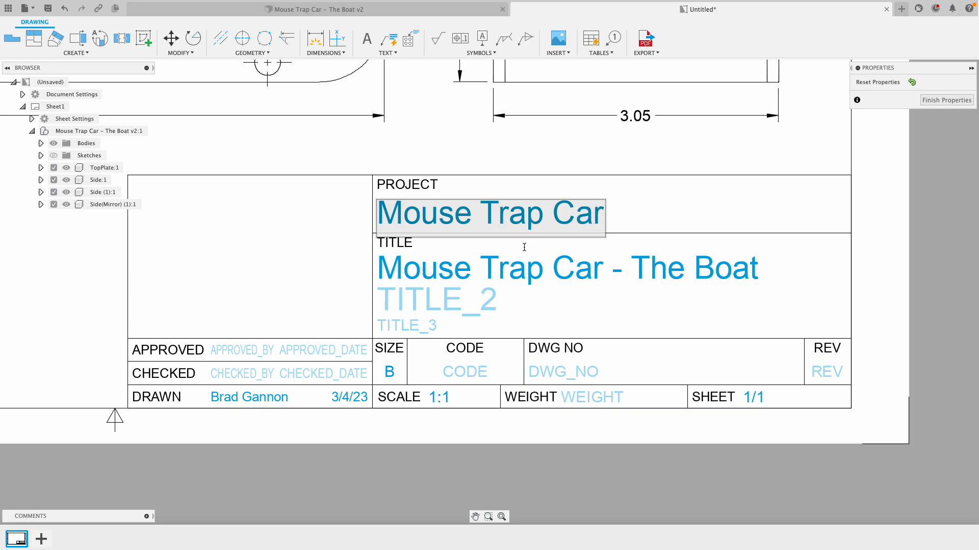
Step: Change the first title line in the title block to The Boat
click(523, 262)
double_click(524, 264)
triple_click(524, 264)
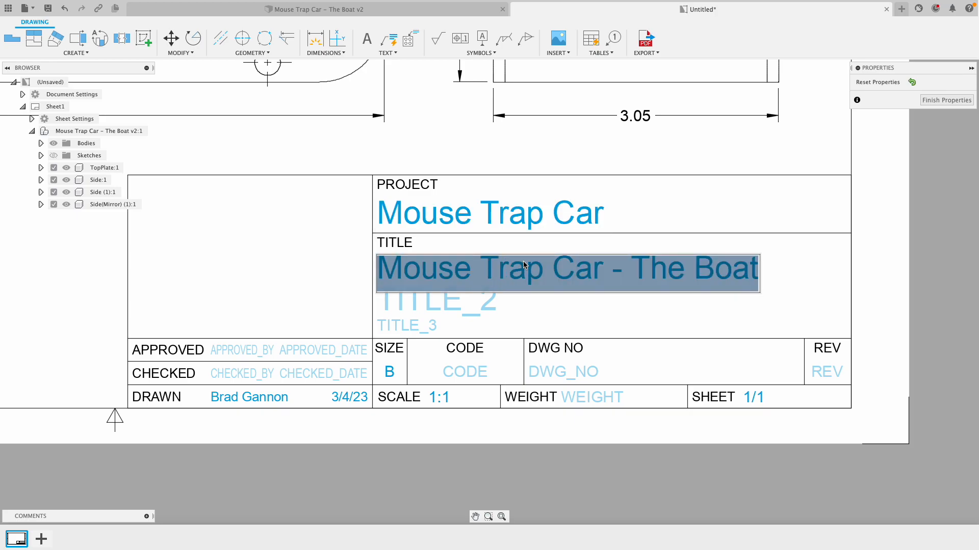
text(The Boat)
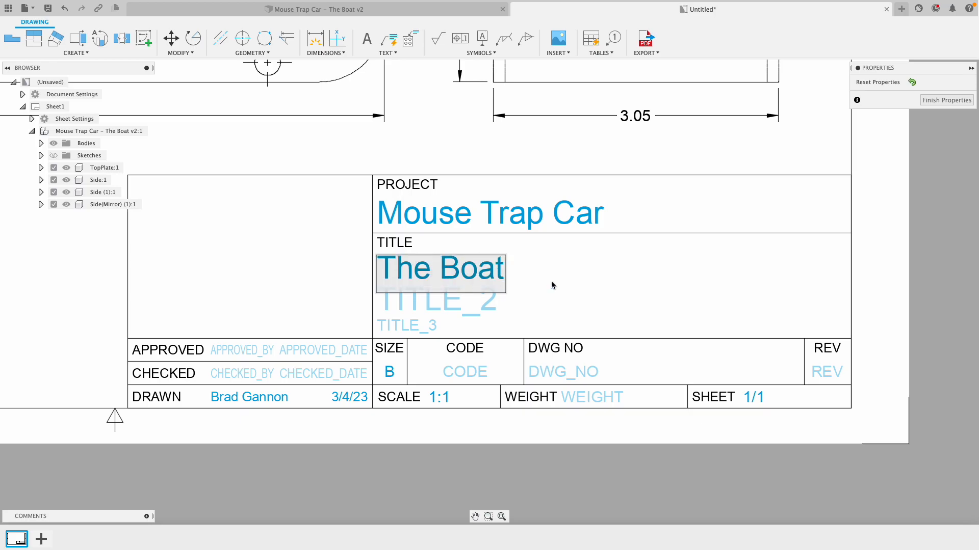
click(551, 281)
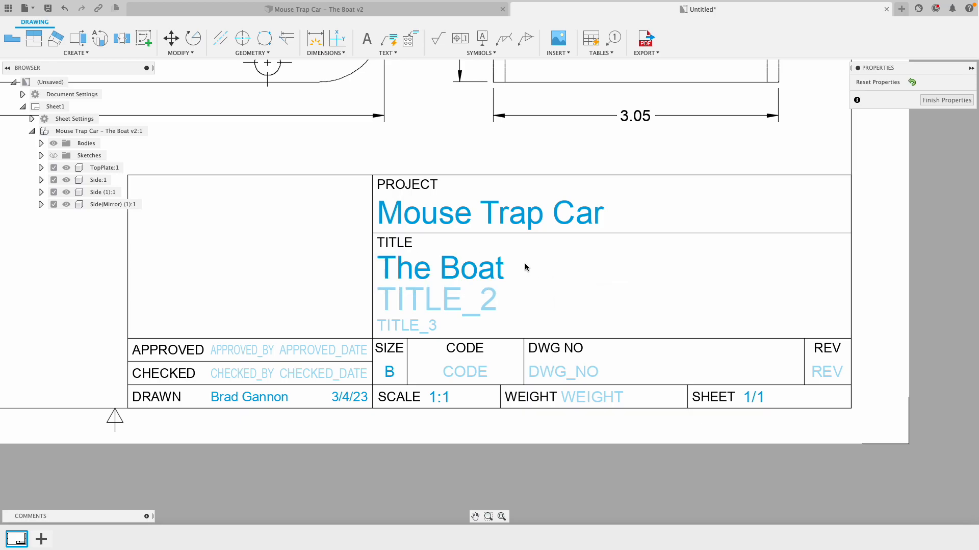
Step: Replace the drawn-by entry in the title block with both authors' first initials and surnames in capitals, separated by a comma
double_click(288, 403)
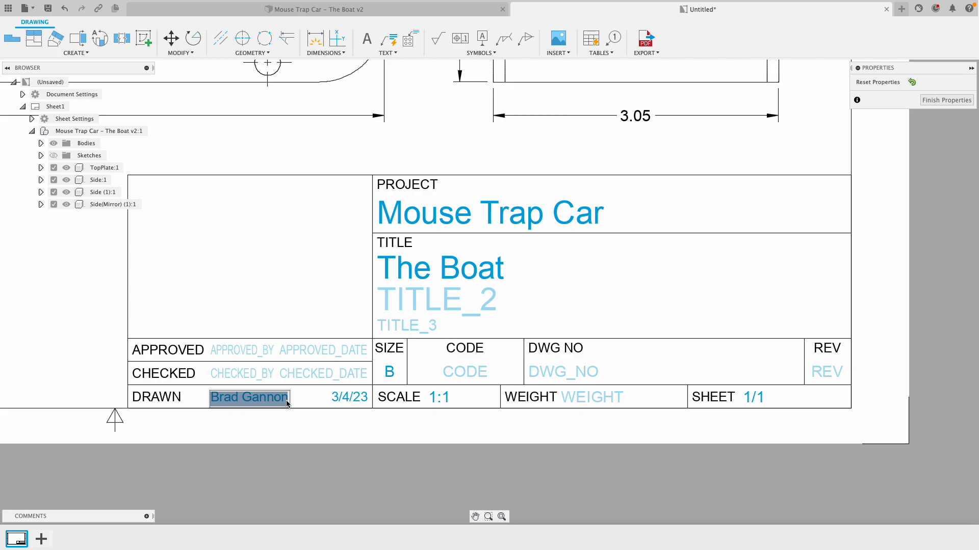
key(BackSpace)
text(B)
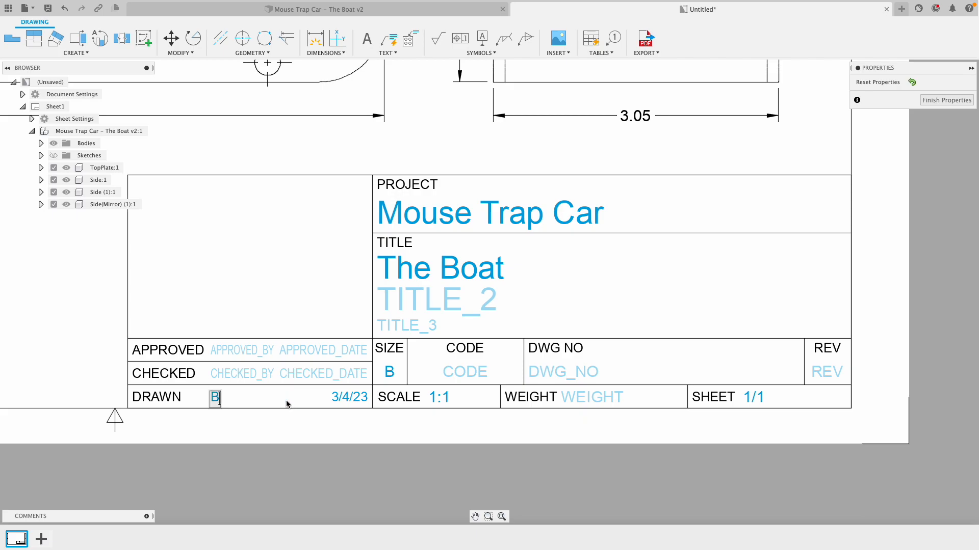
text(.GAN)
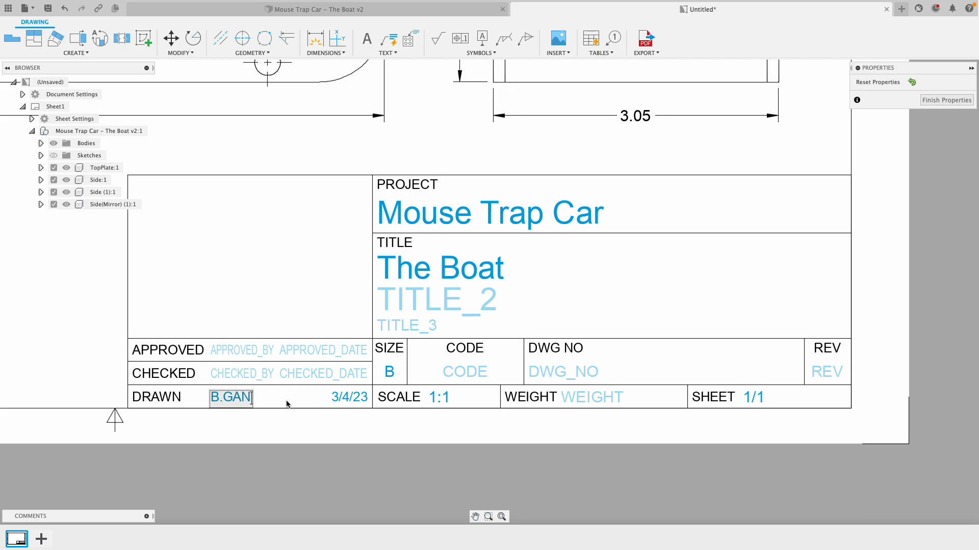
text(NON, )
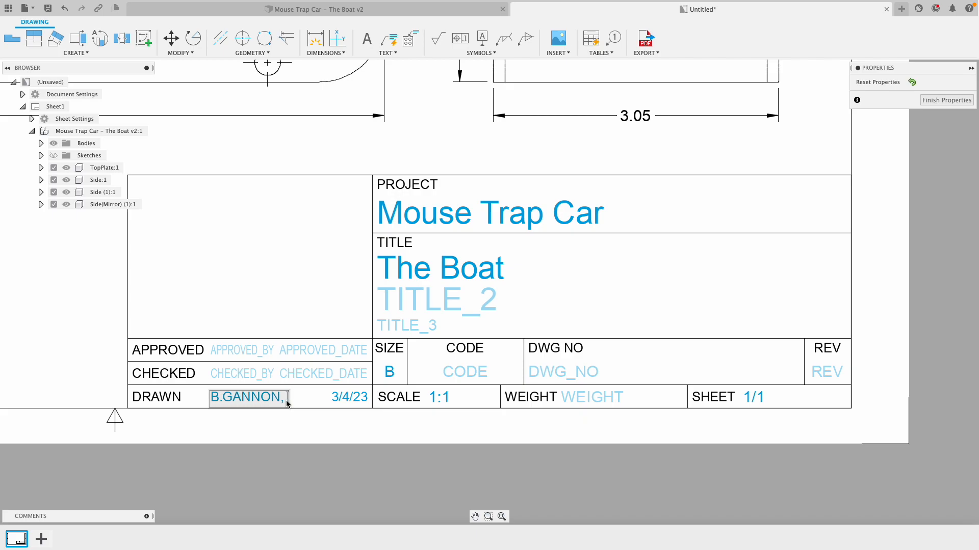
text(B. Brown)
key(BackSpace)
key(BackSpace)
key(BackSpace)
key(BackSpace)
text(ROWN)
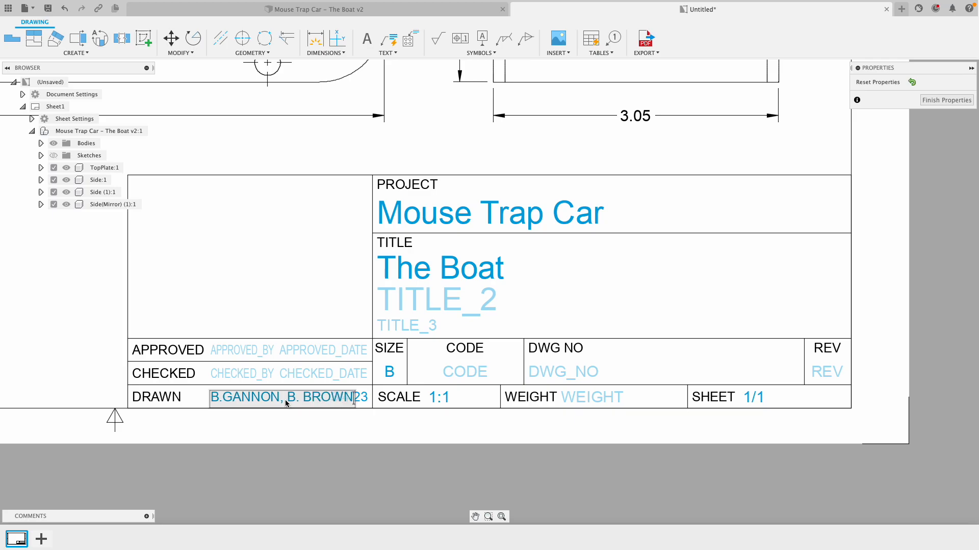
click(318, 381)
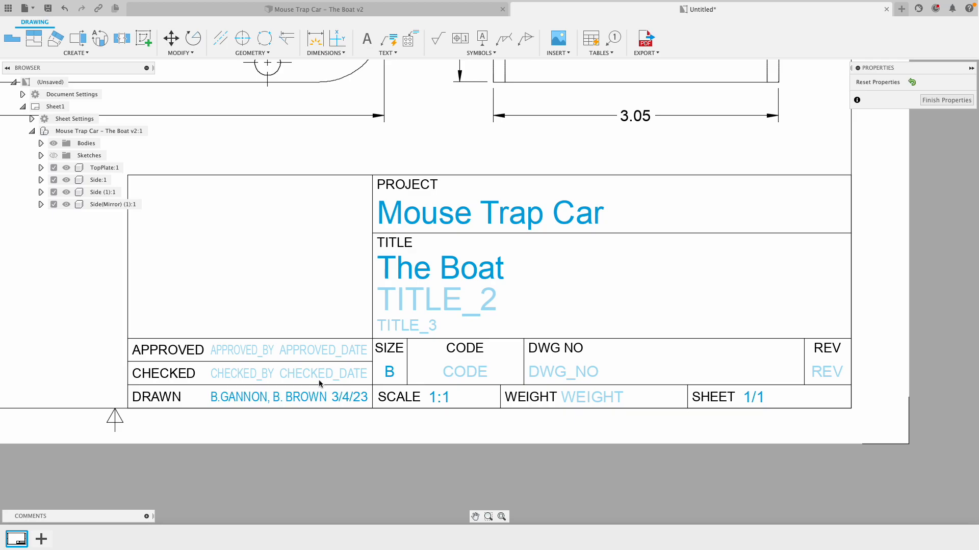
double_click(283, 397)
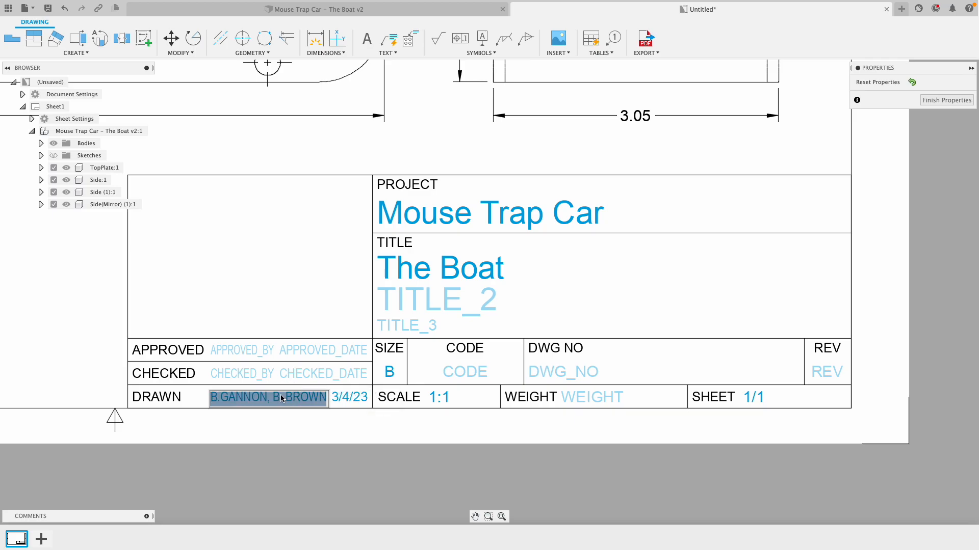
click(202, 398)
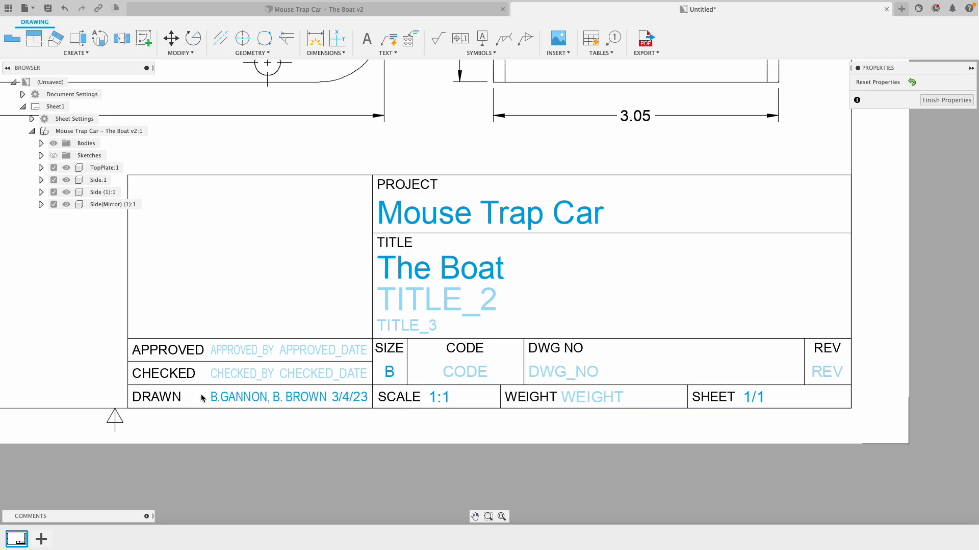
Step: Check the drawn-by and scale entries in the title block and finish editing its attributes
double_click(248, 397)
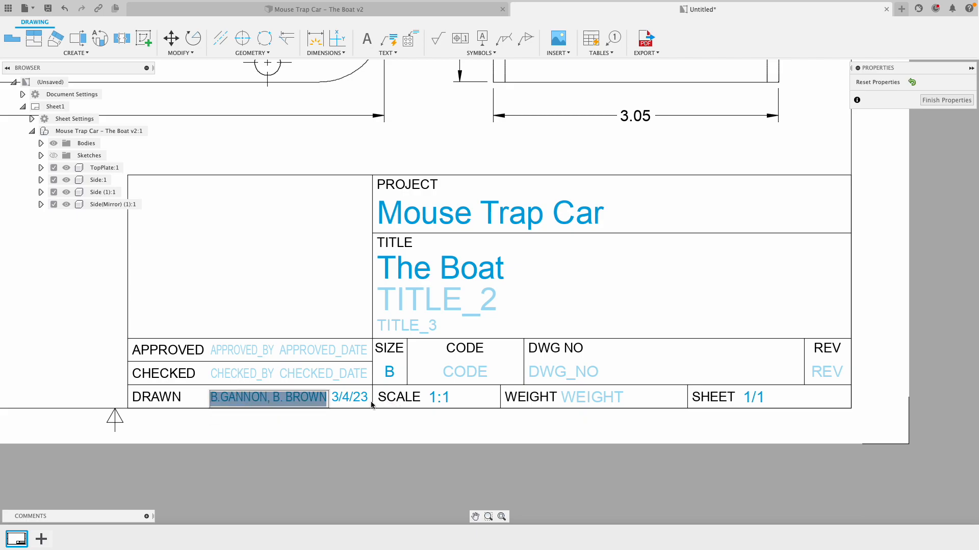
click(444, 398)
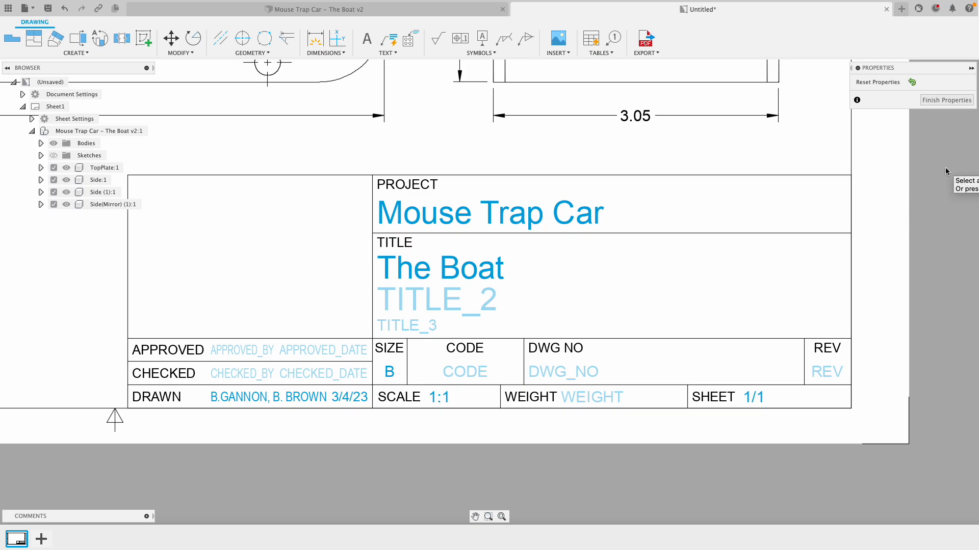
key(Escape)
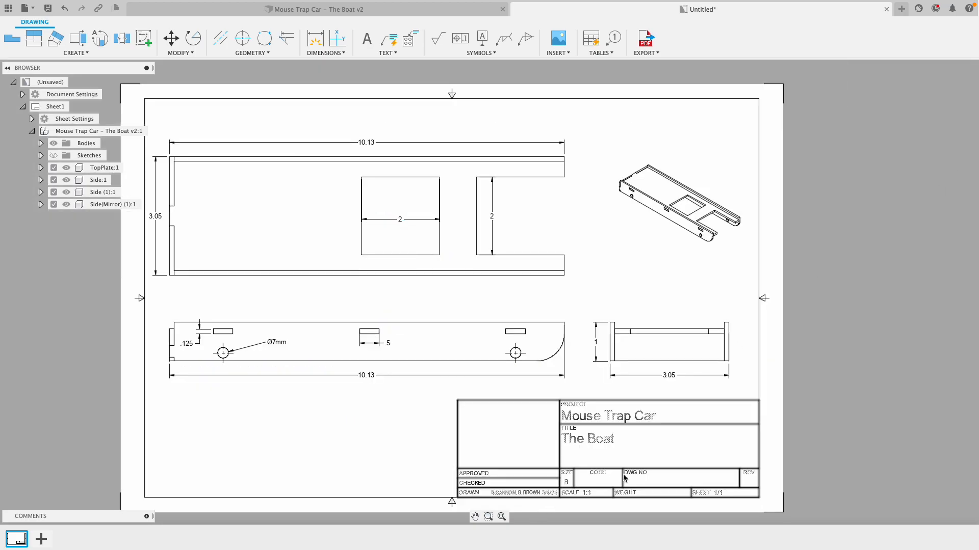
Step: Reopen the title block's attributes, remove the second author from the drawn-by entry, and finish editing
scroll(595, 478, up, 3)
middle_drag(598, 472, 531, 439)
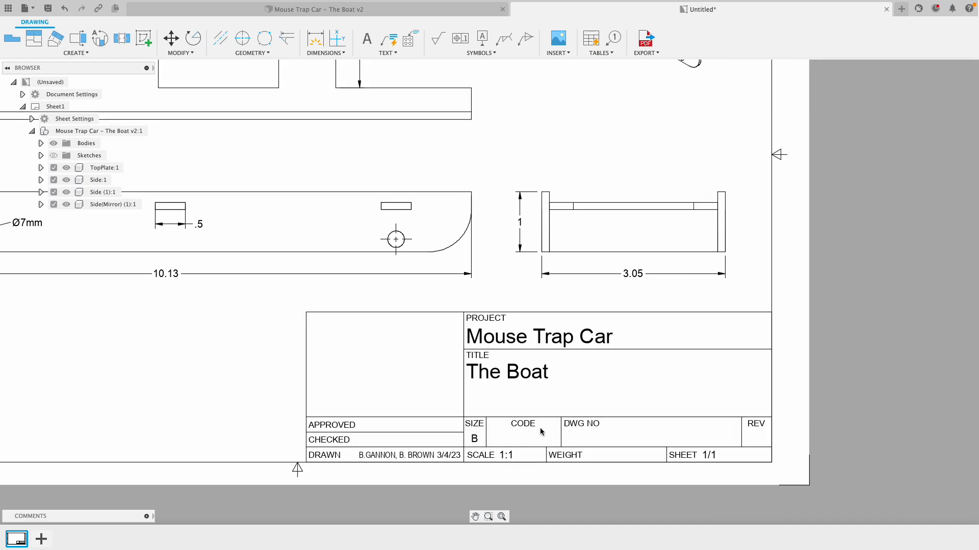
double_click(410, 452)
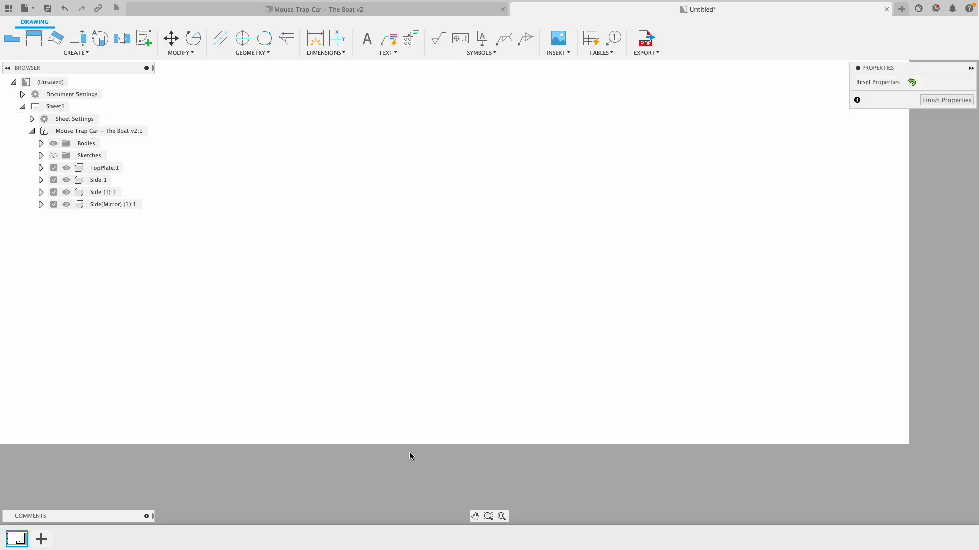
click(323, 400)
drag(324, 400, 288, 398)
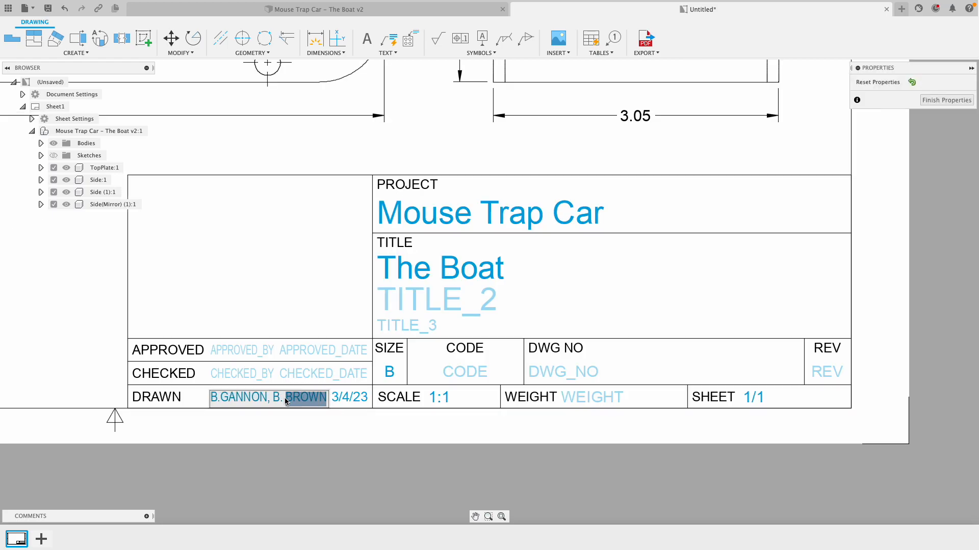
key(BackSpace)
key(BackSpace)
key(BackSpace)
key(BackSpace)
key(BackSpace)
key(BackSpace)
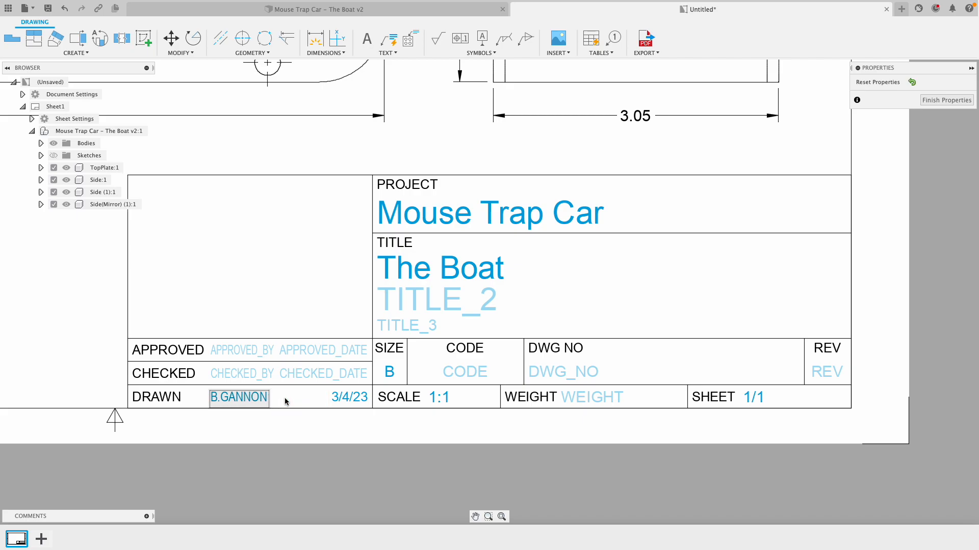
key(Return)
click(389, 322)
click(524, 300)
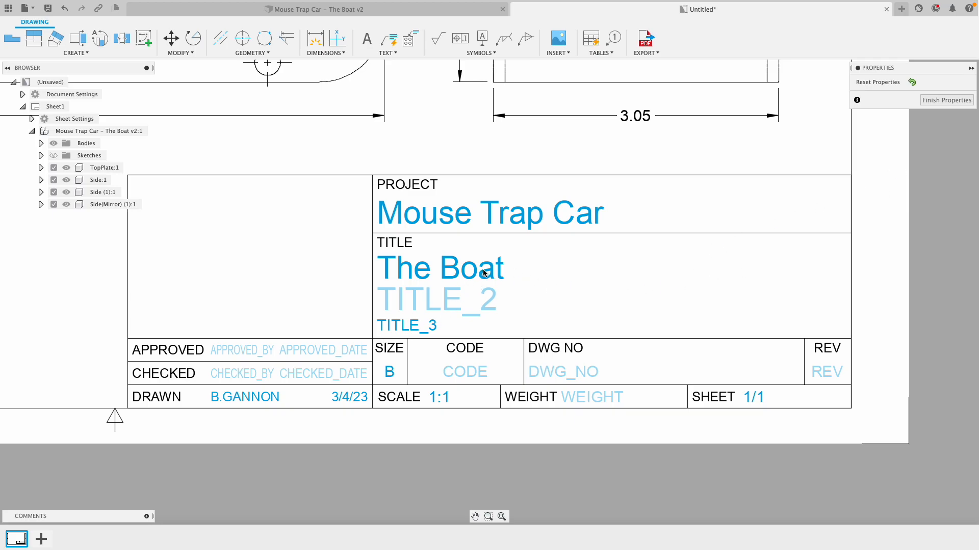
key(Return)
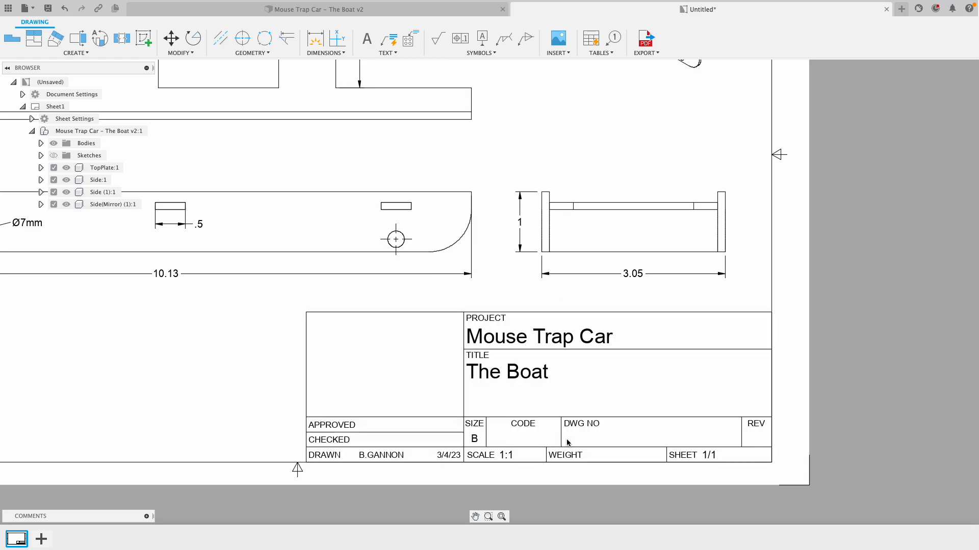
Step: Start a PDF export of the drawing for all sheets with lineweights enabled and automatic opening off
scroll(822, 320, down, 5)
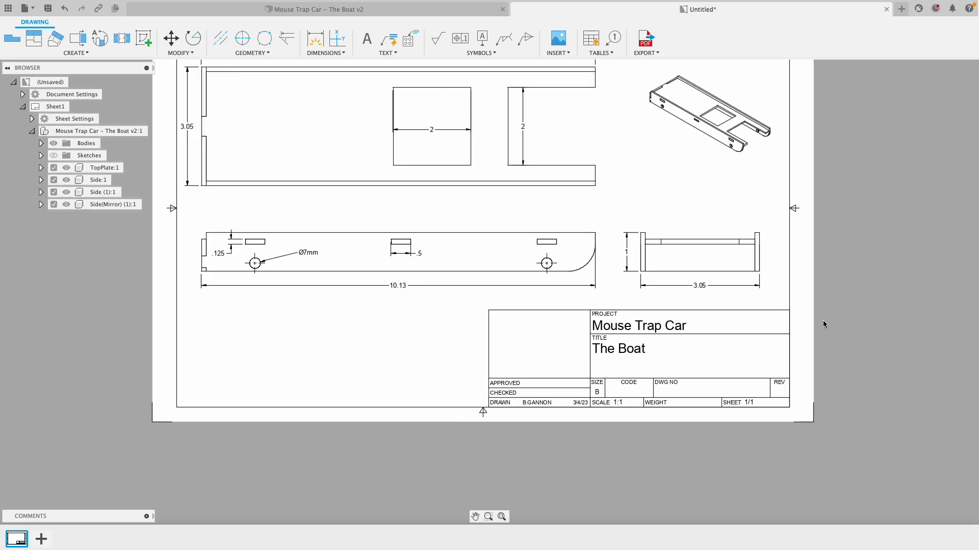
middle_drag(827, 301, 753, 365)
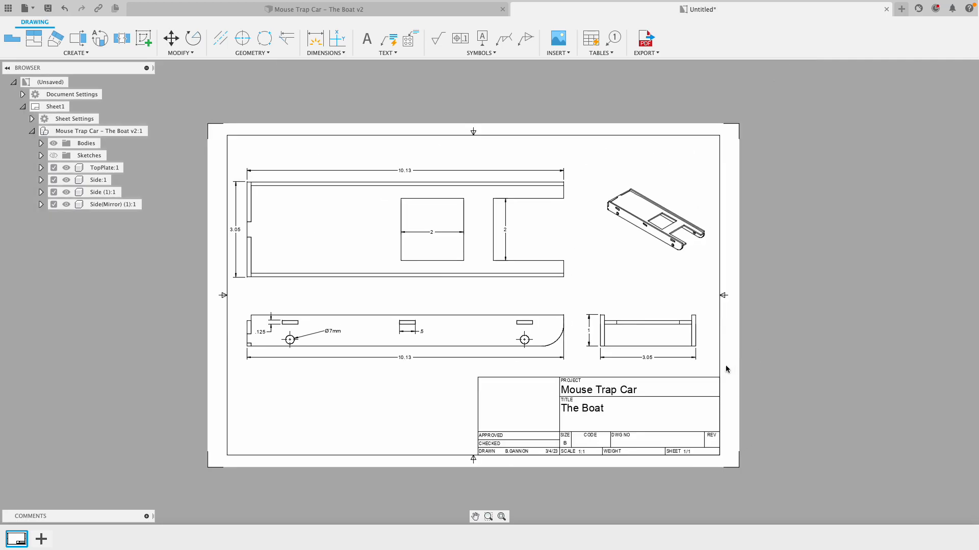
click(646, 38)
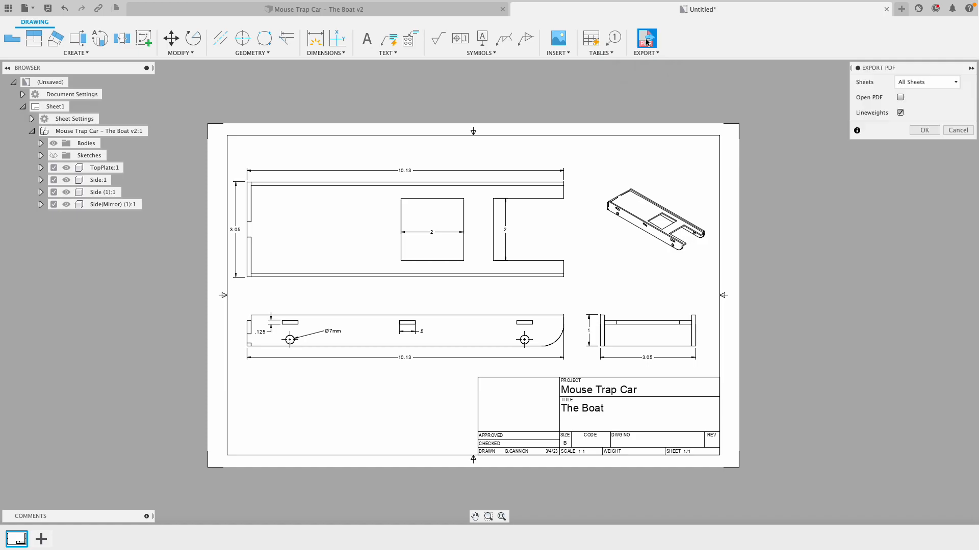
click(926, 83)
click(923, 83)
click(901, 113)
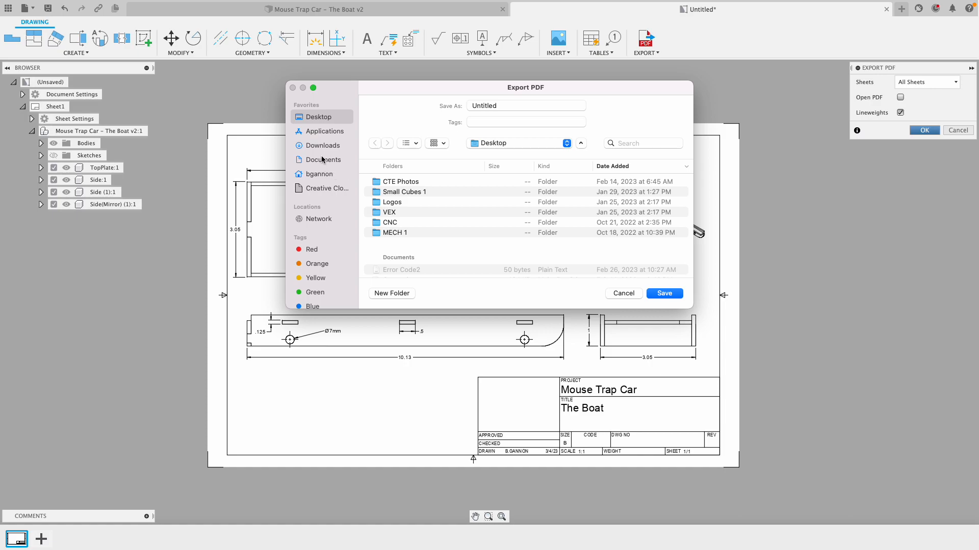
Step: Save the exported PDF to the Desktop under the name The Boat
click(321, 160)
click(318, 117)
click(512, 105)
double_click(511, 106)
text(thE)
key(BackSpace)
key(BackSpace)
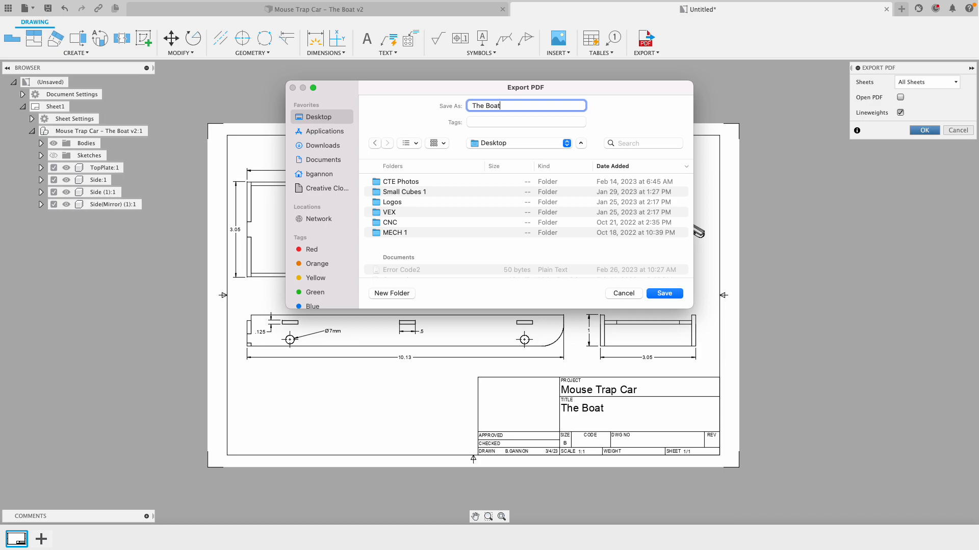
click(664, 293)
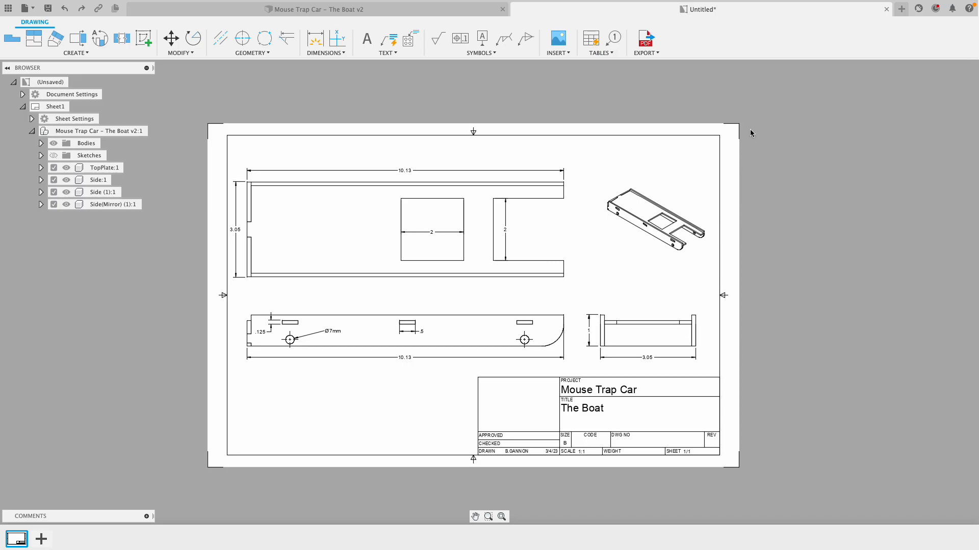
Step: Switch to the desktop, open The Boat.pdf in Preview, and look over the exported views, dimensions and title block
key(ctrl+Up)
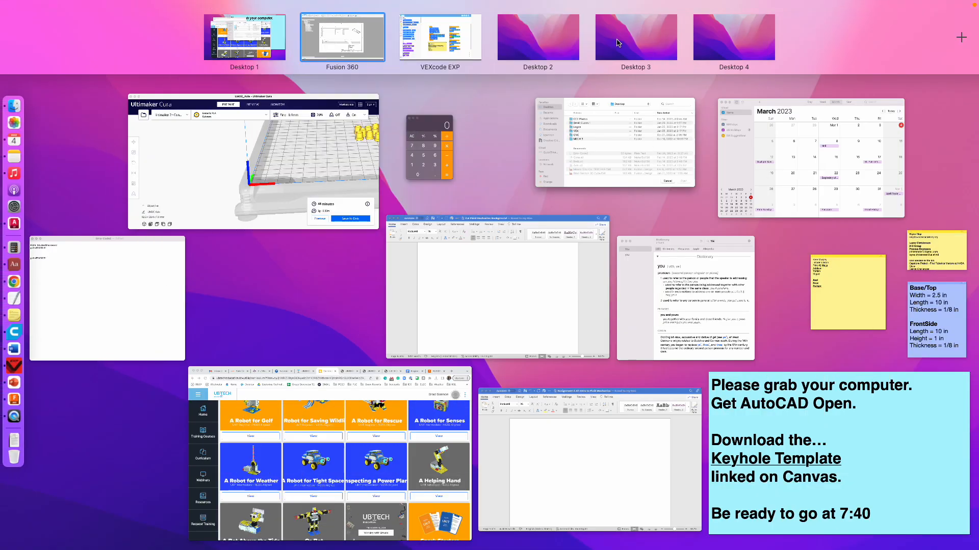
click(560, 48)
click(961, 88)
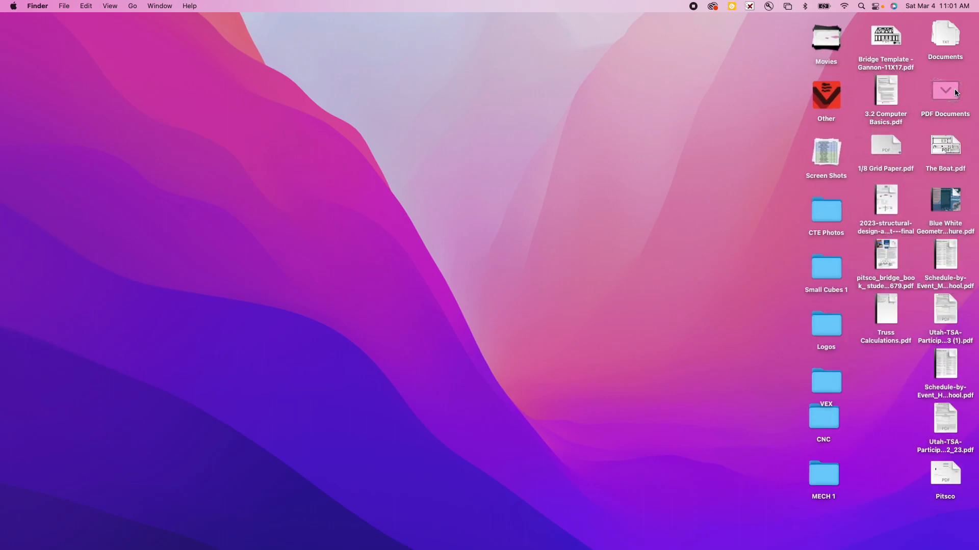
click(946, 160)
double_click(946, 159)
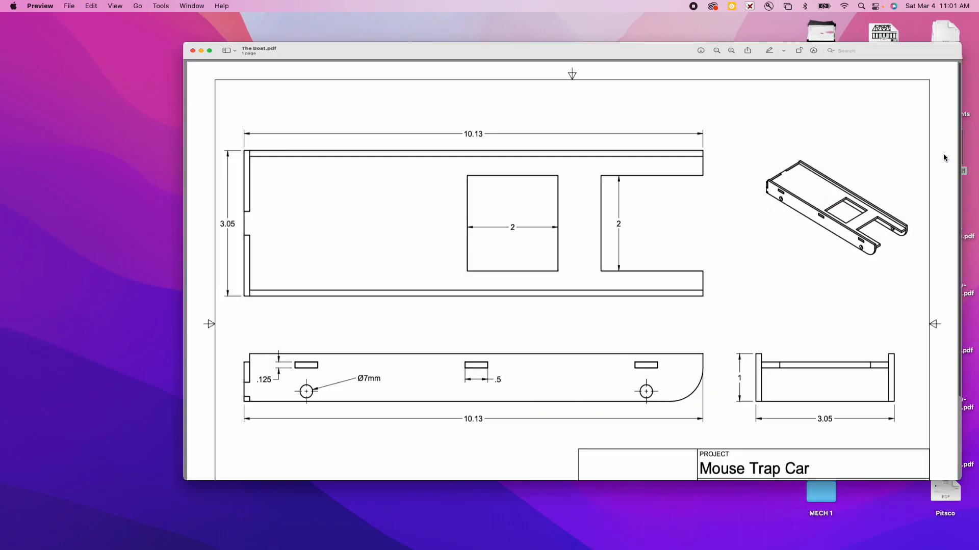
scroll(541, 290, down, 5)
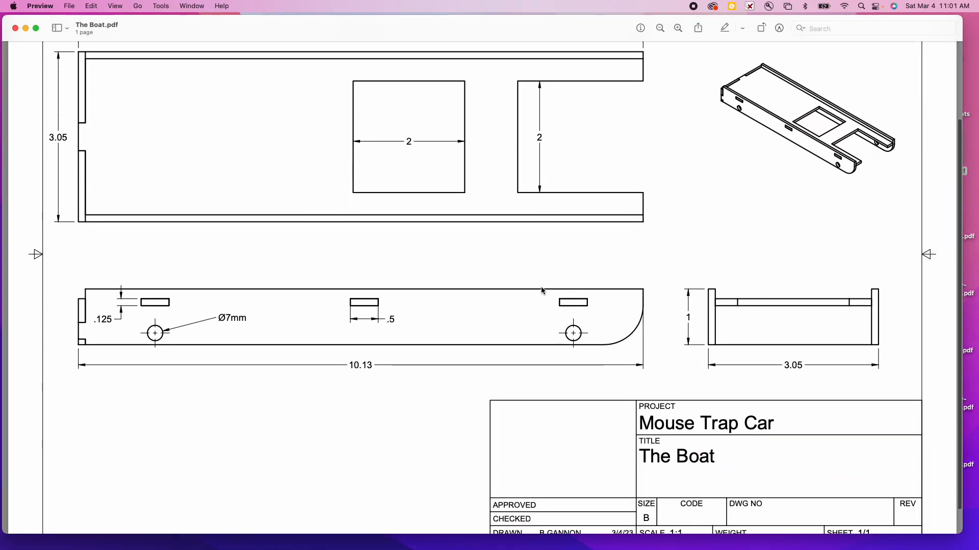
scroll(541, 291, up, 5)
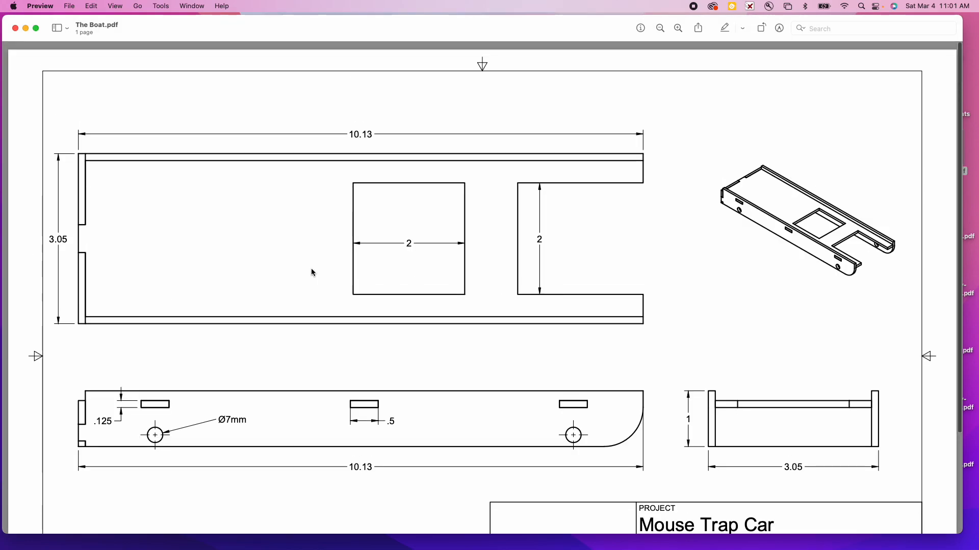
scroll(304, 275, down, 2)
scroll(304, 276, up, 2)
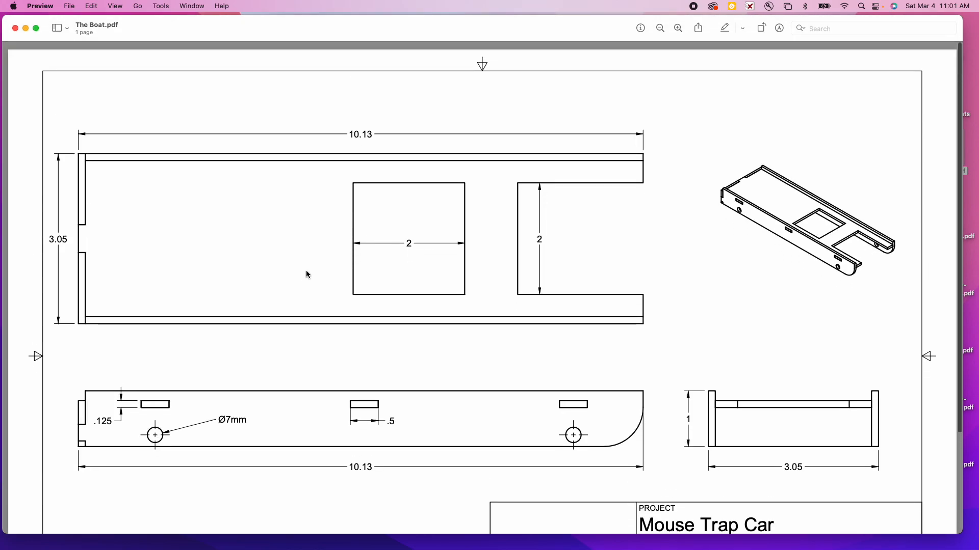